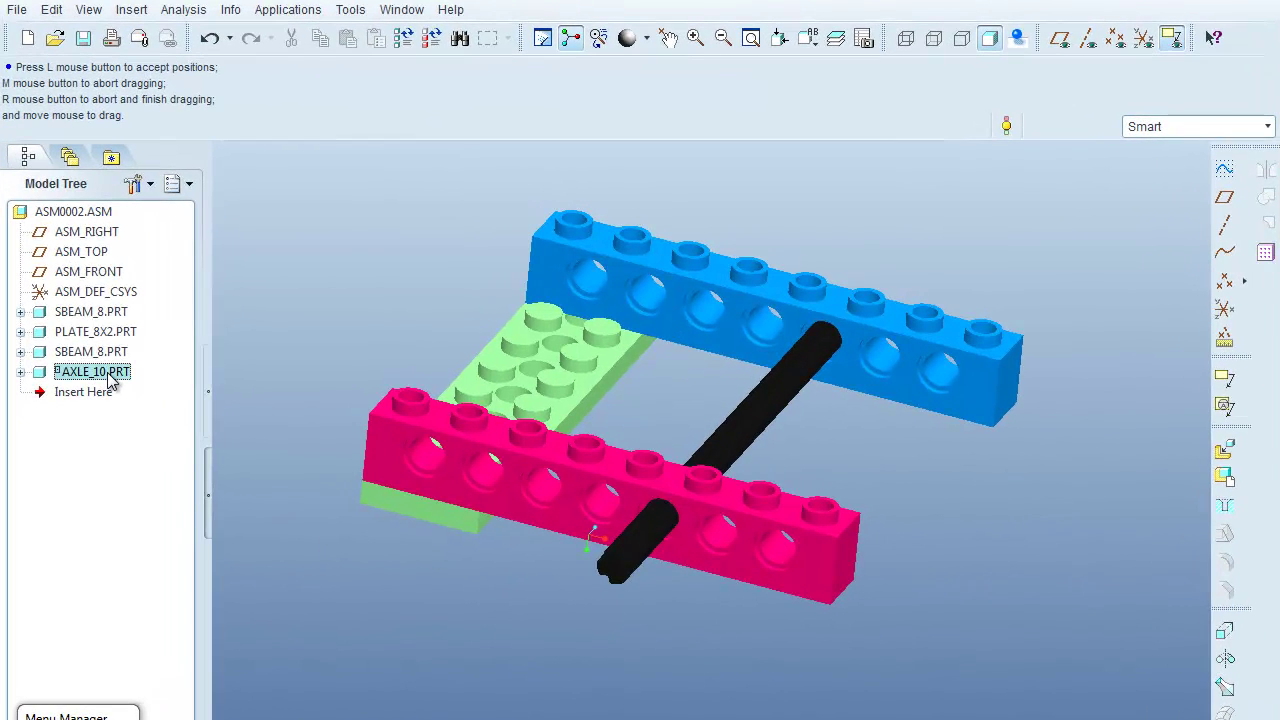
Give the AXLE_10.PRT axle a green appearance.
click(109, 375)
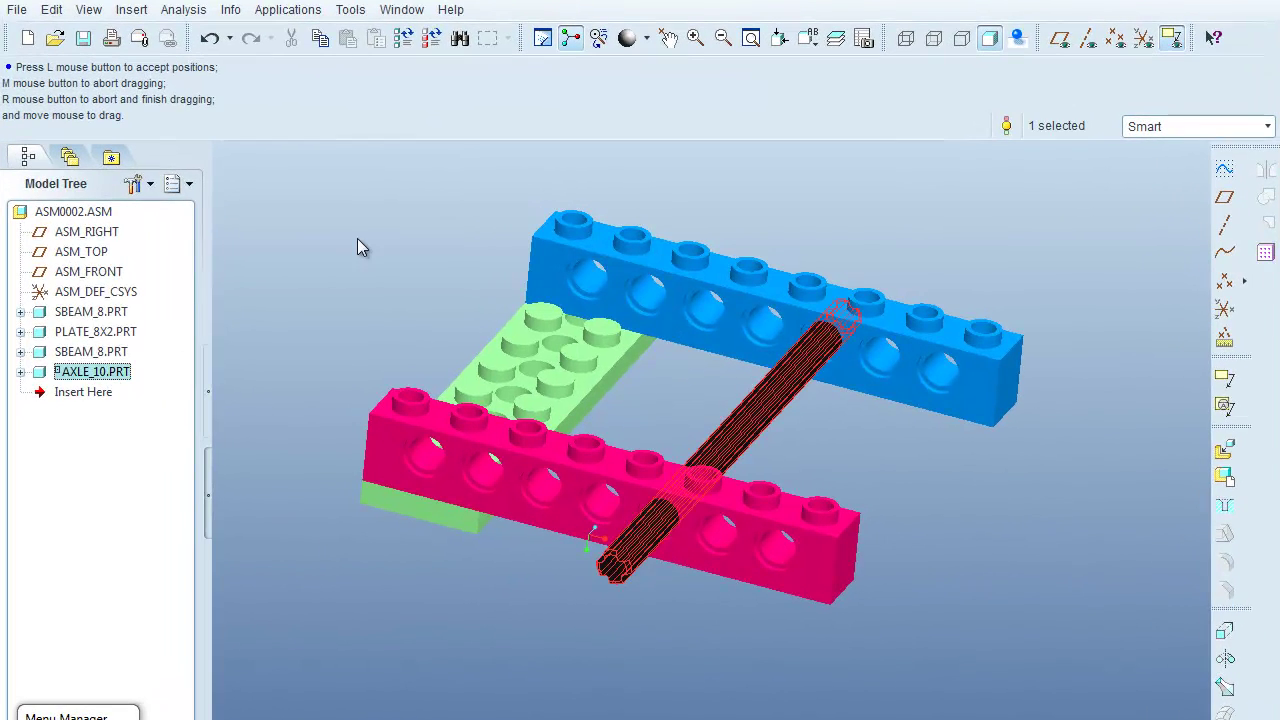
click(647, 40)
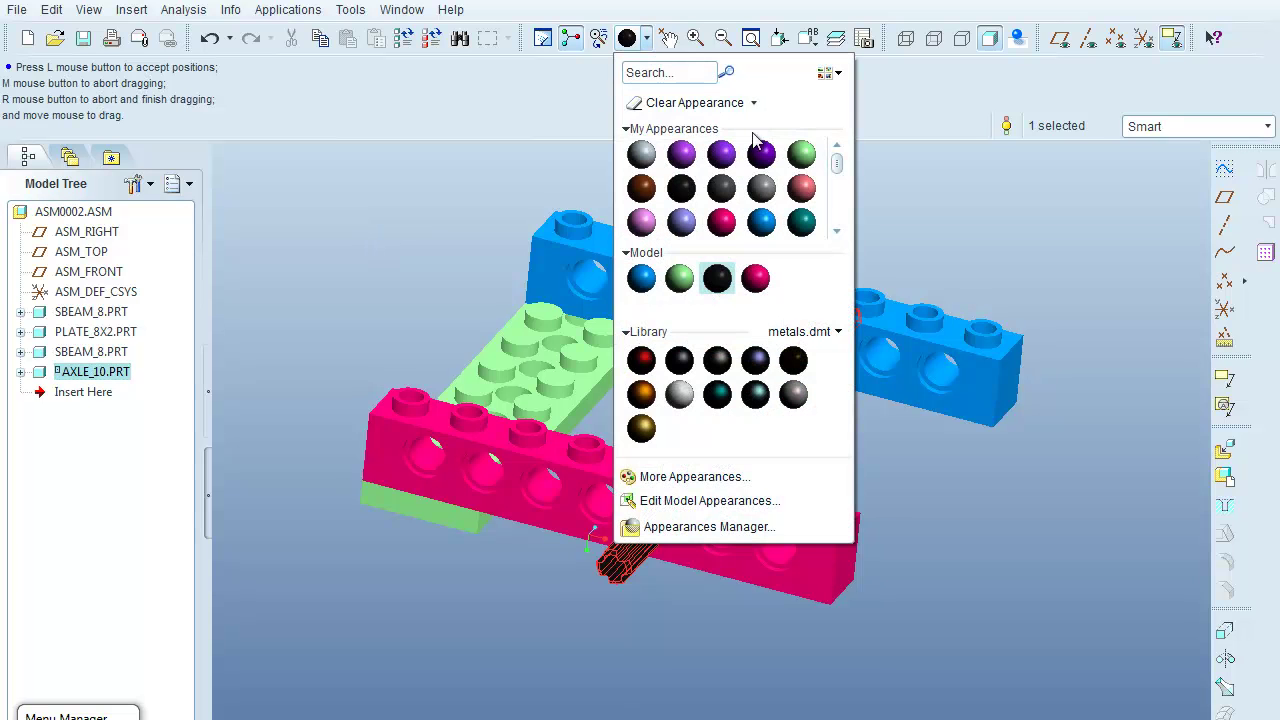
click(802, 157)
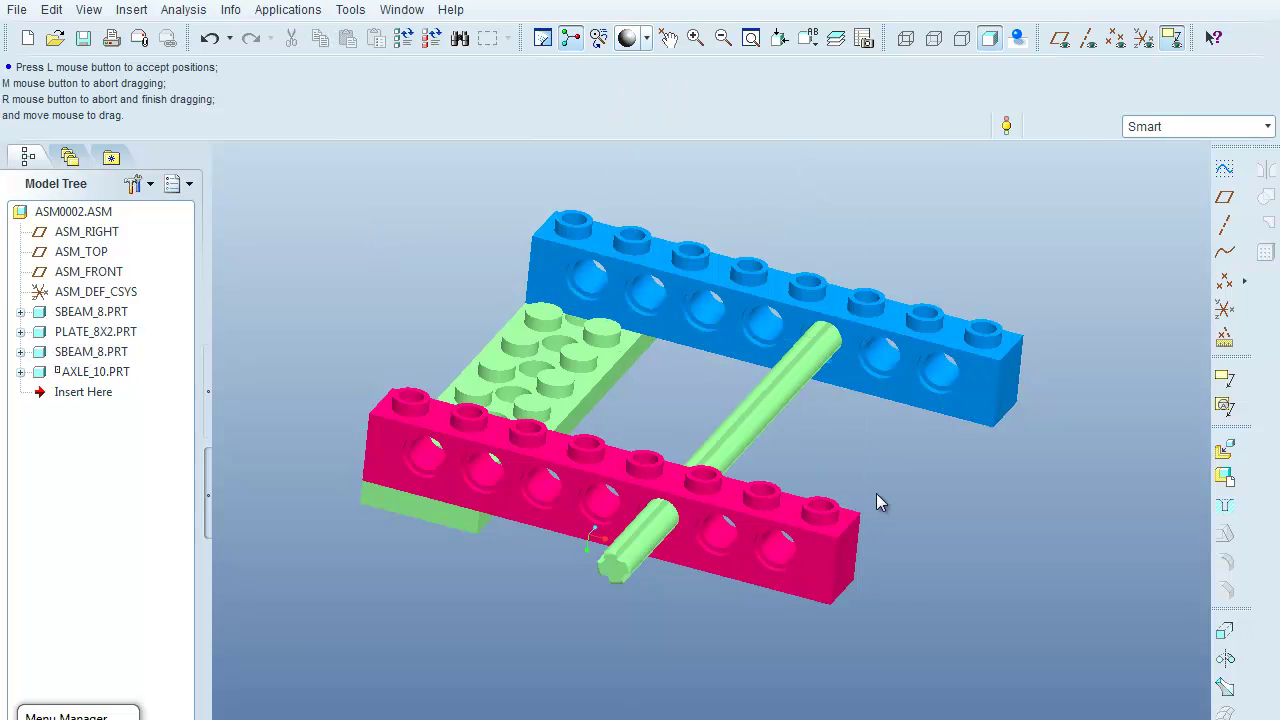
mouse_move(866, 648)
middle_down()
mouse_move(863, 629)
mouse_move(858, 658)
middle_up()
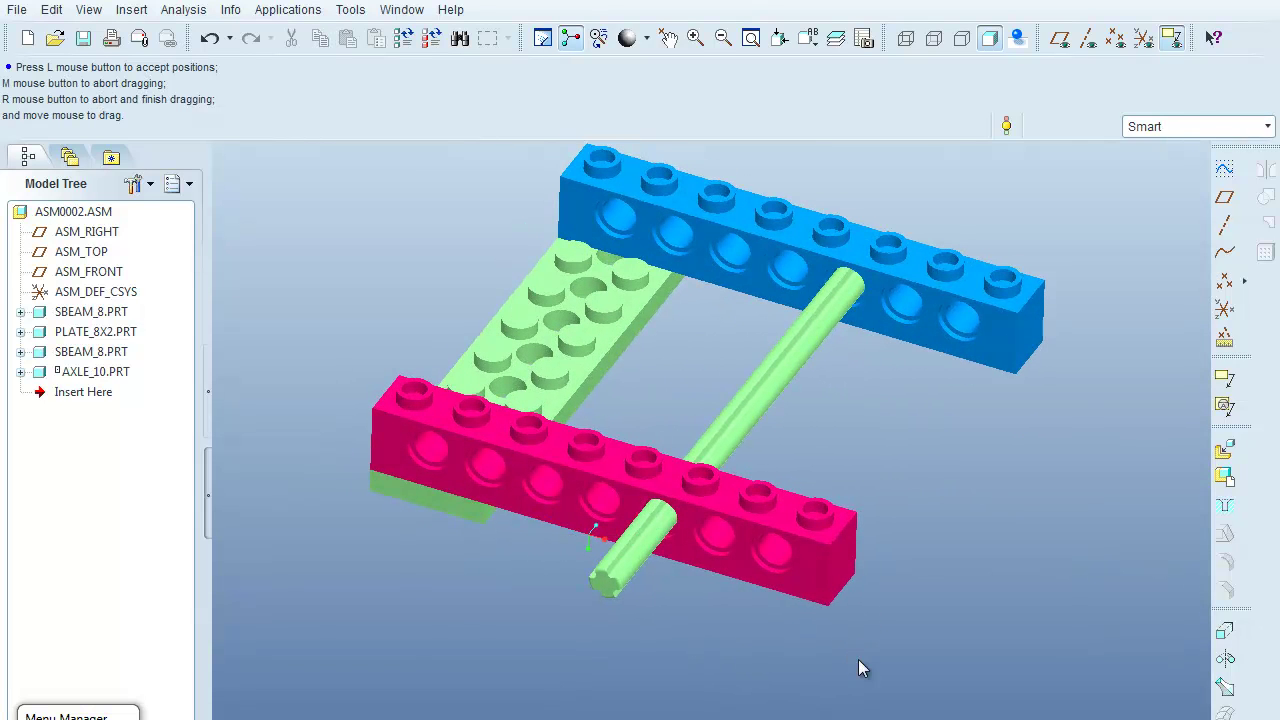
Assemble gear_24.prt into the assembly.
click(1222, 476)
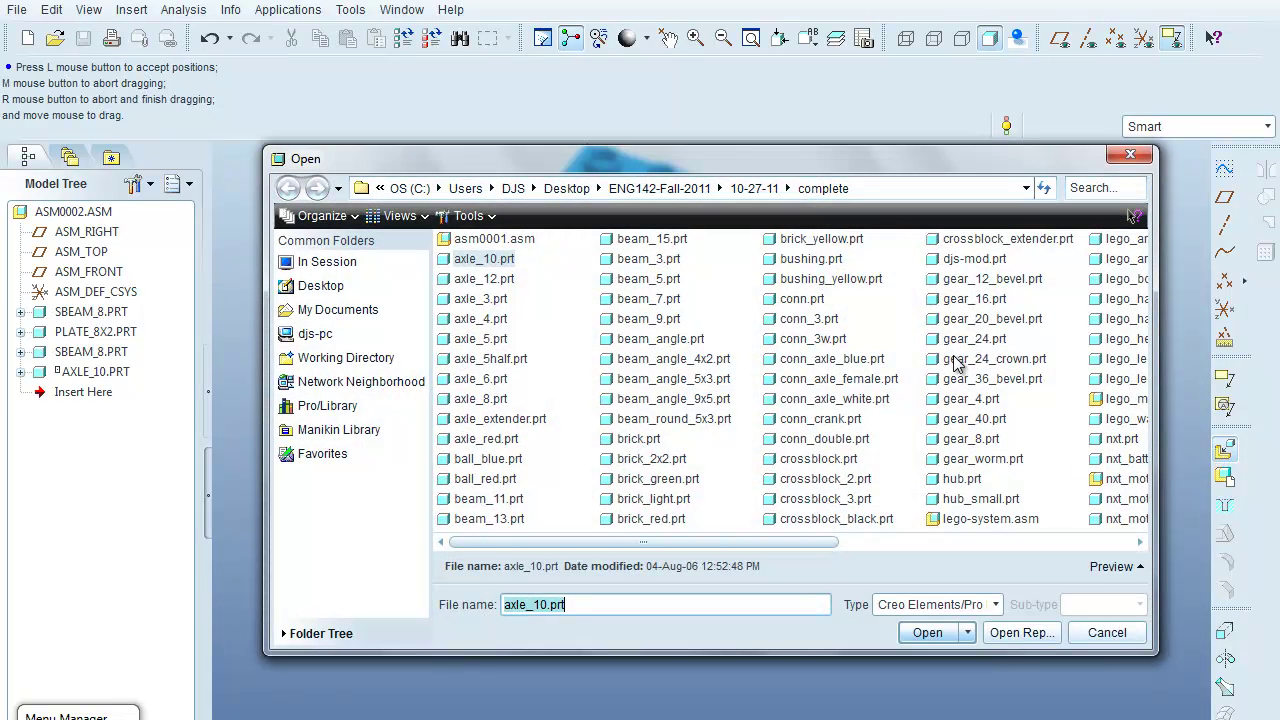
click(958, 343)
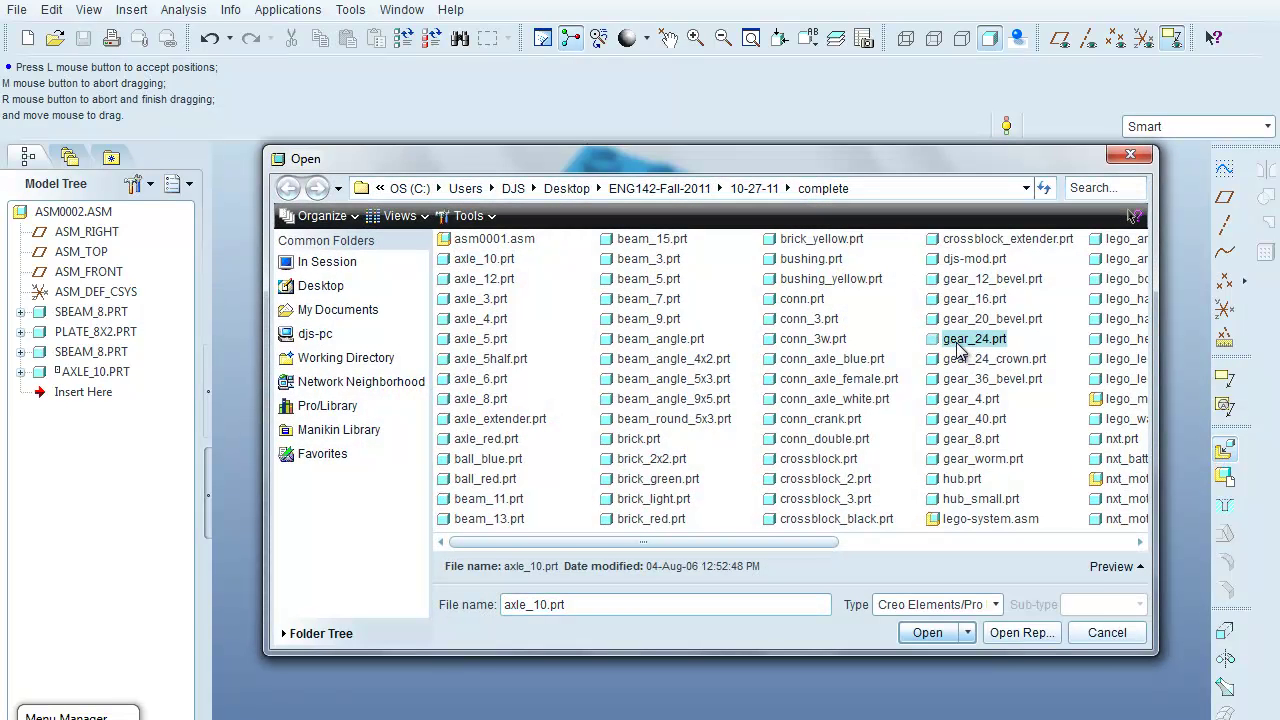
click(935, 634)
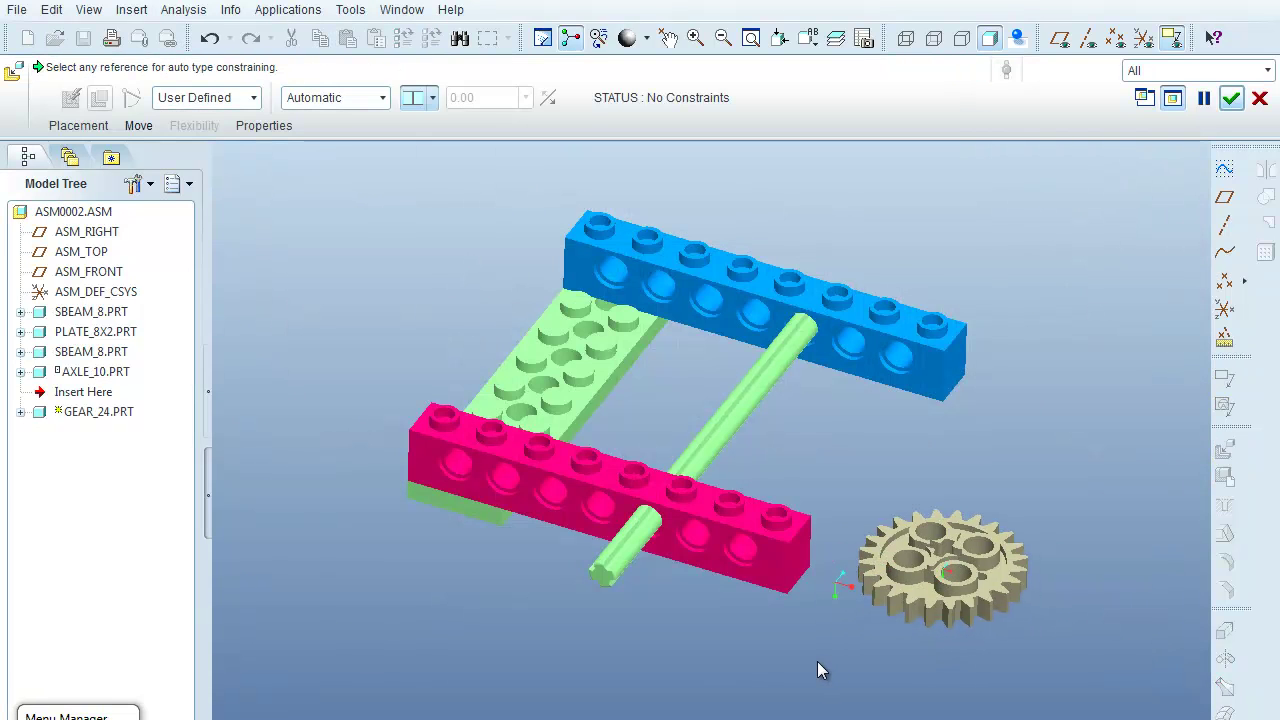
Restrict the selection filter to Surface.
scroll(817, 661, up, 4)
scroll(816, 649, down, 6)
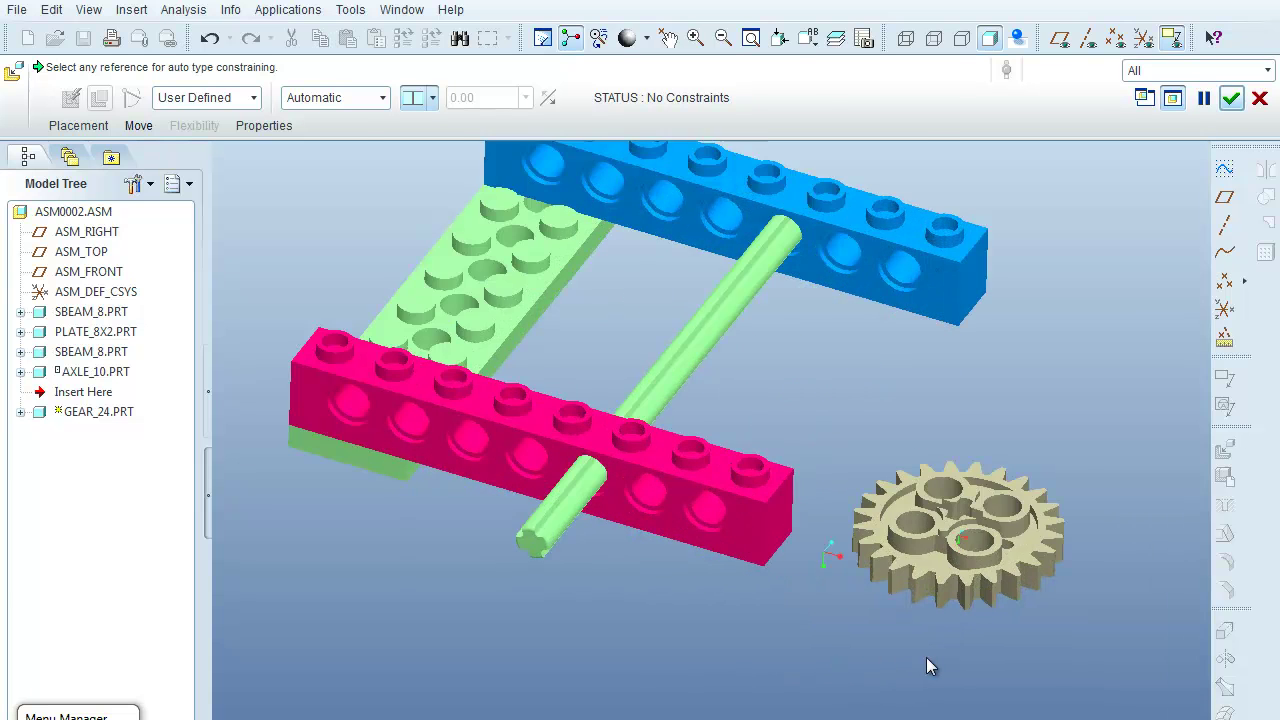
scroll(933, 656, down, 2)
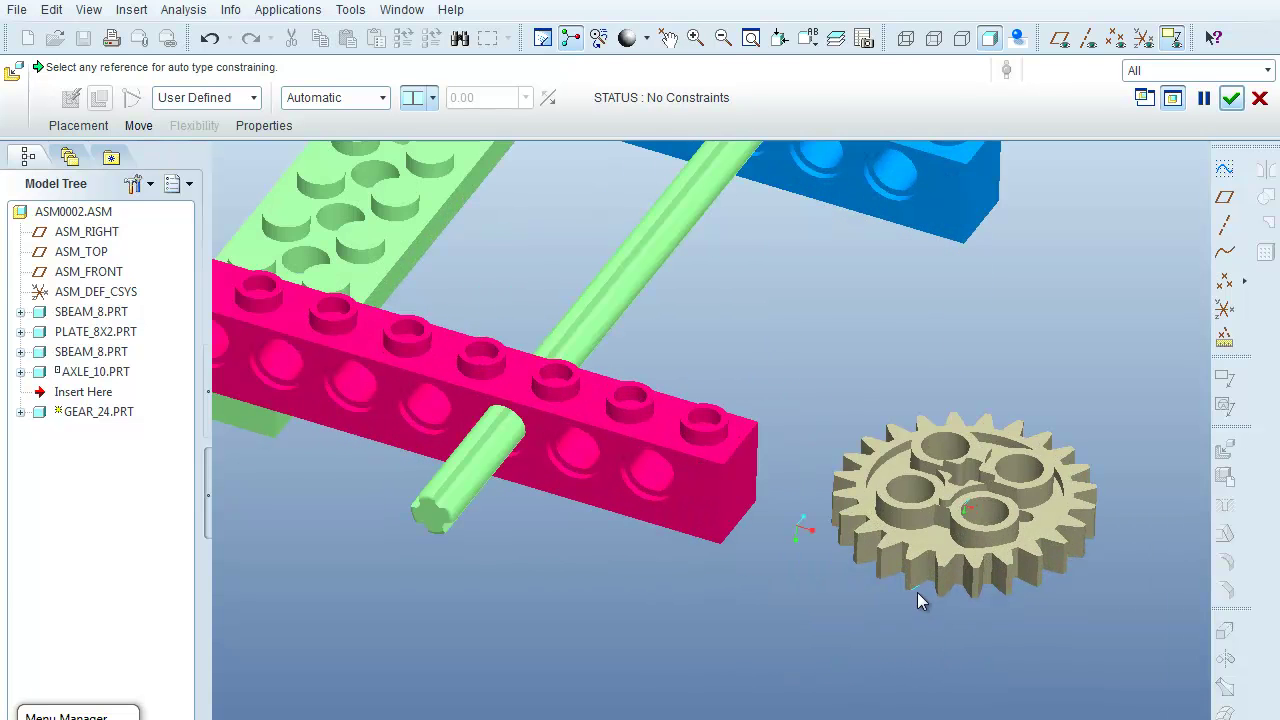
click(1243, 70)
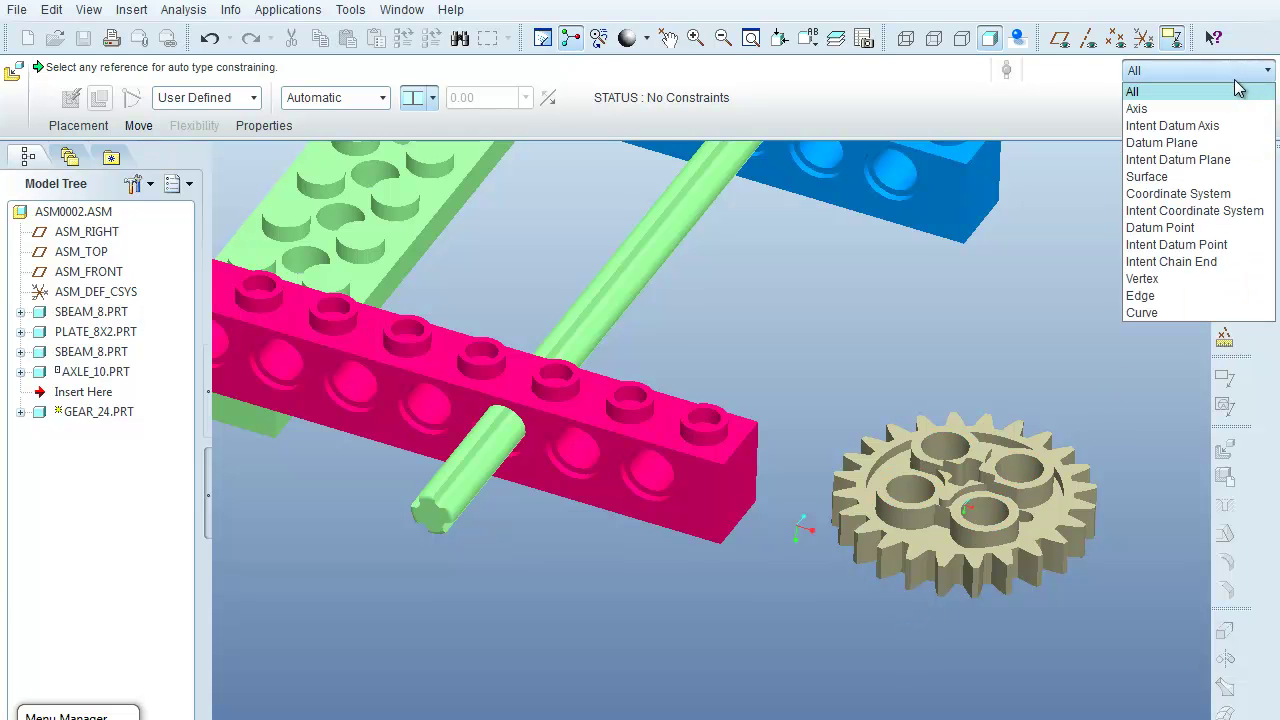
click(1163, 177)
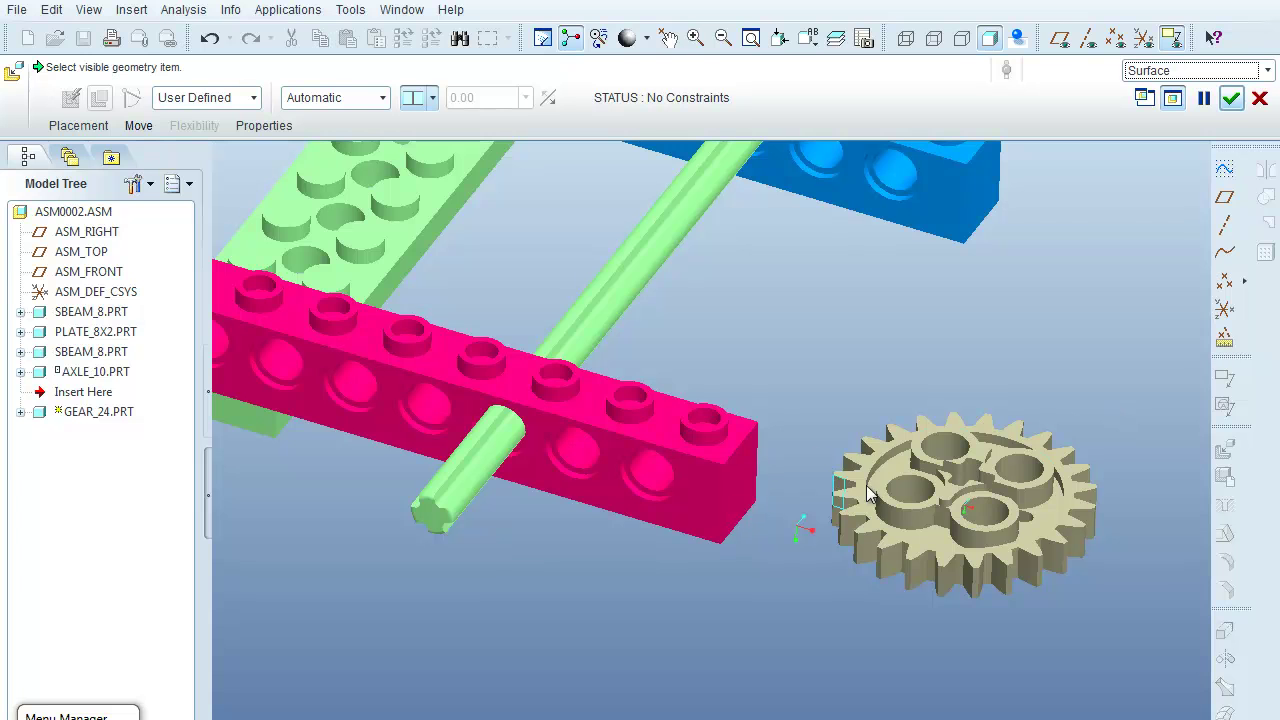
Insert the gear's centre hole surface onto the axle surface.
scroll(967, 480, up, 5)
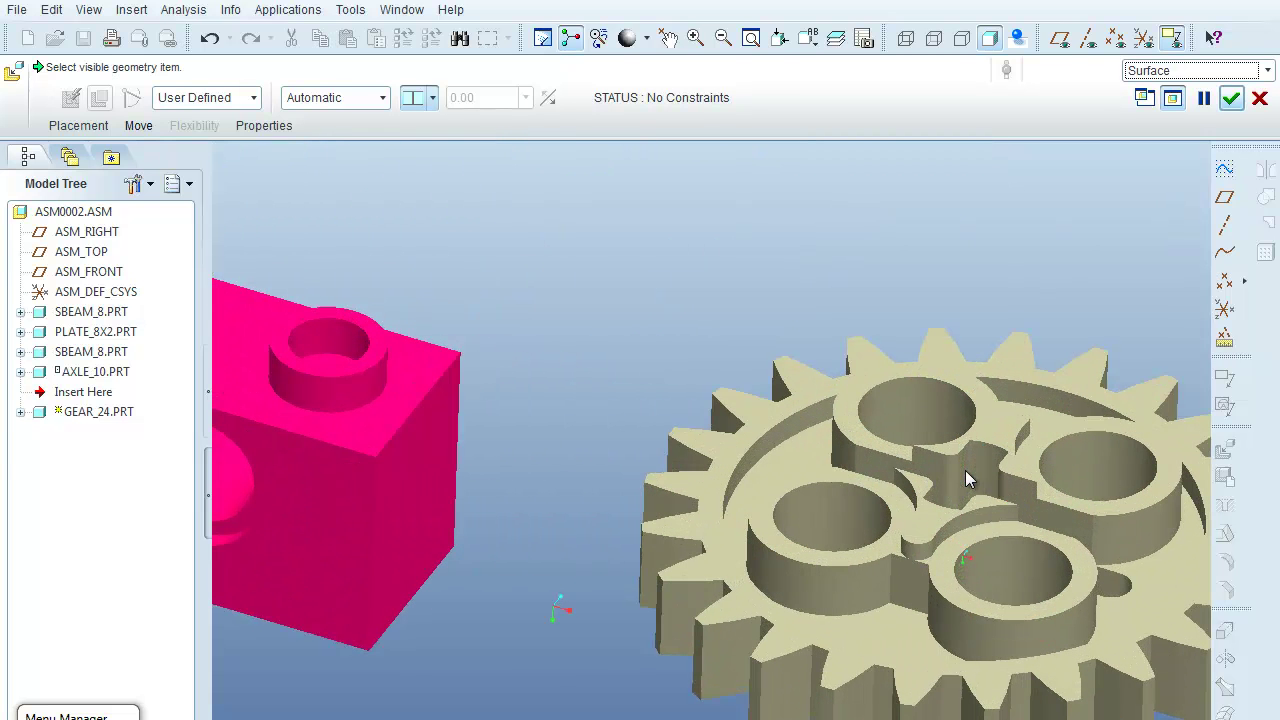
scroll(981, 458, down, 6)
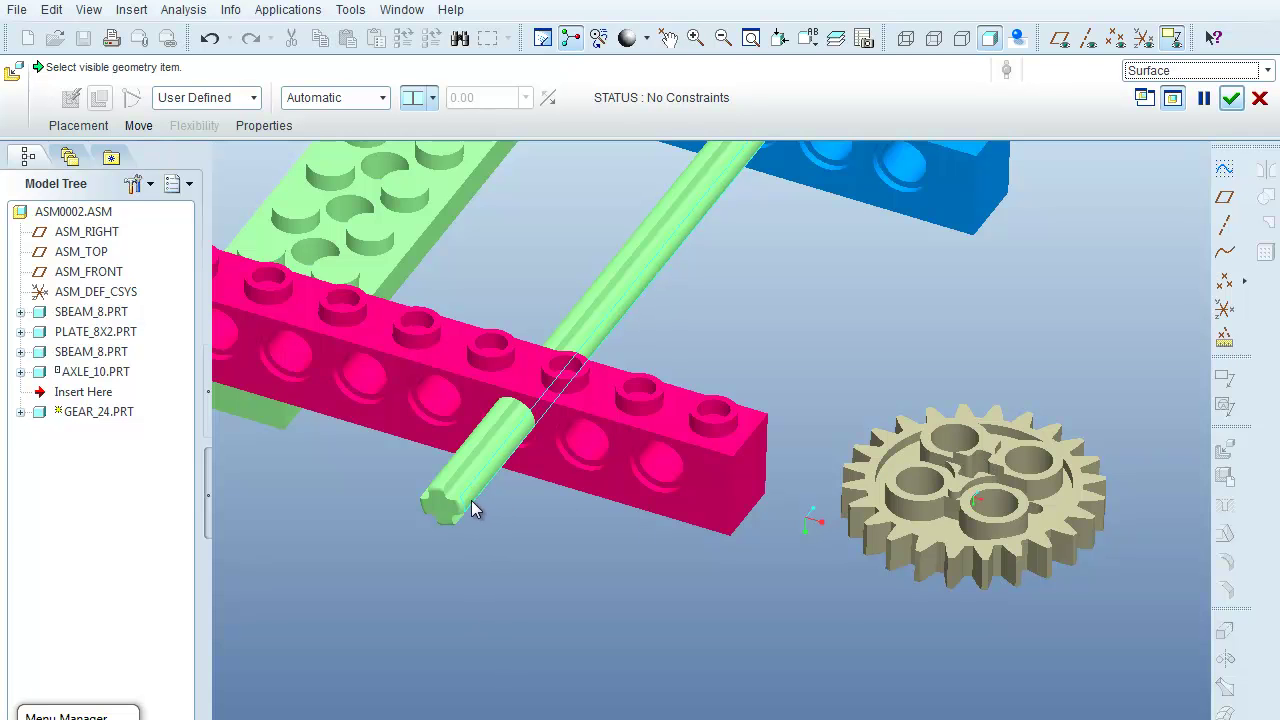
scroll(388, 476, up, 6)
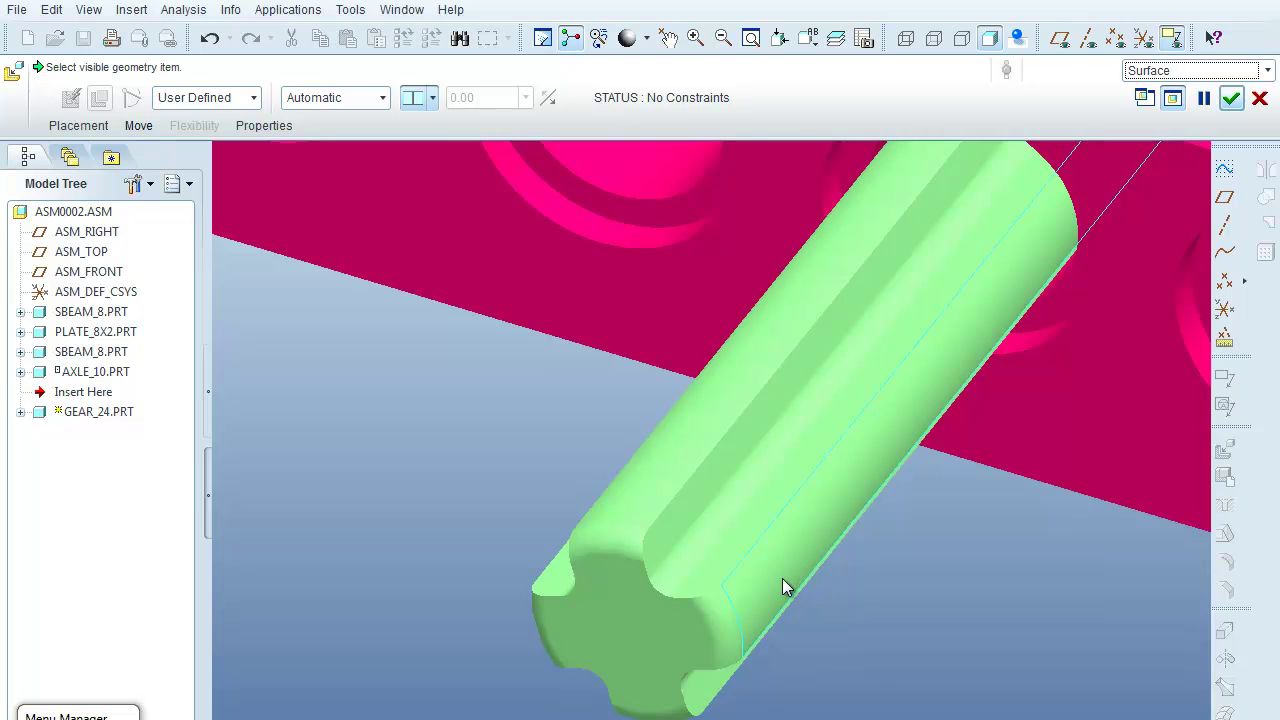
scroll(775, 576, down, 7)
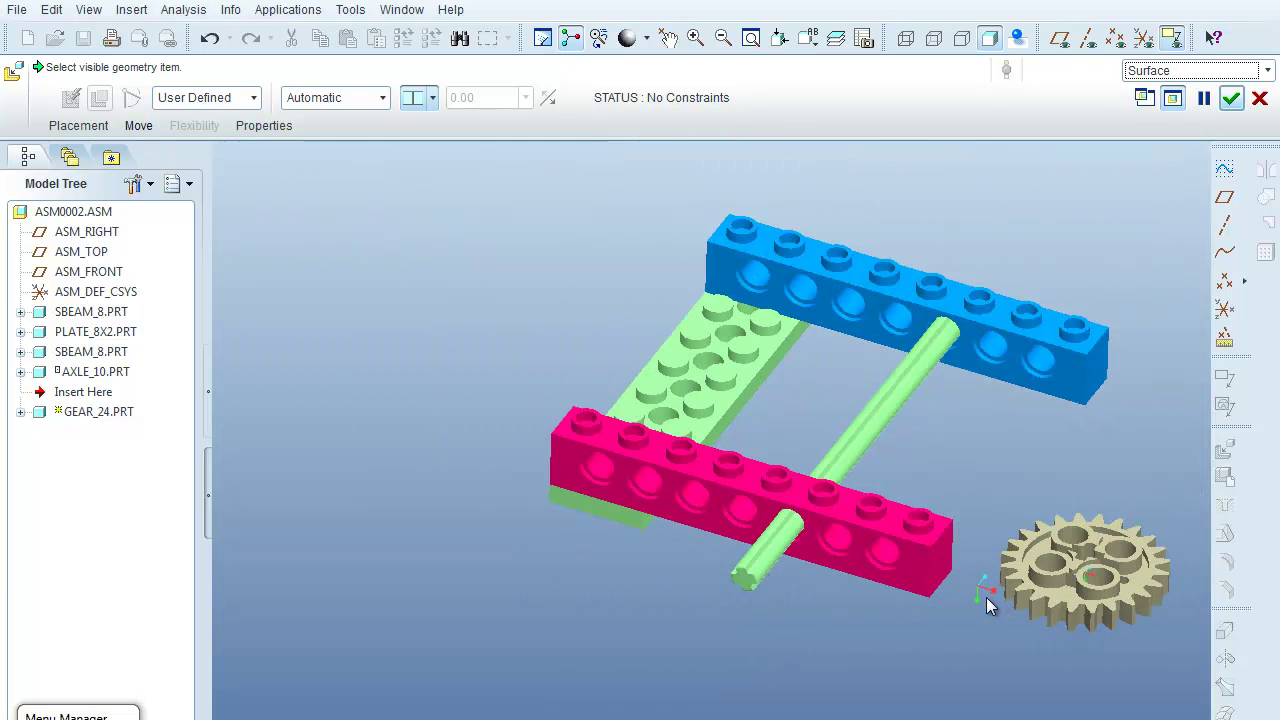
scroll(1094, 557, up, 6)
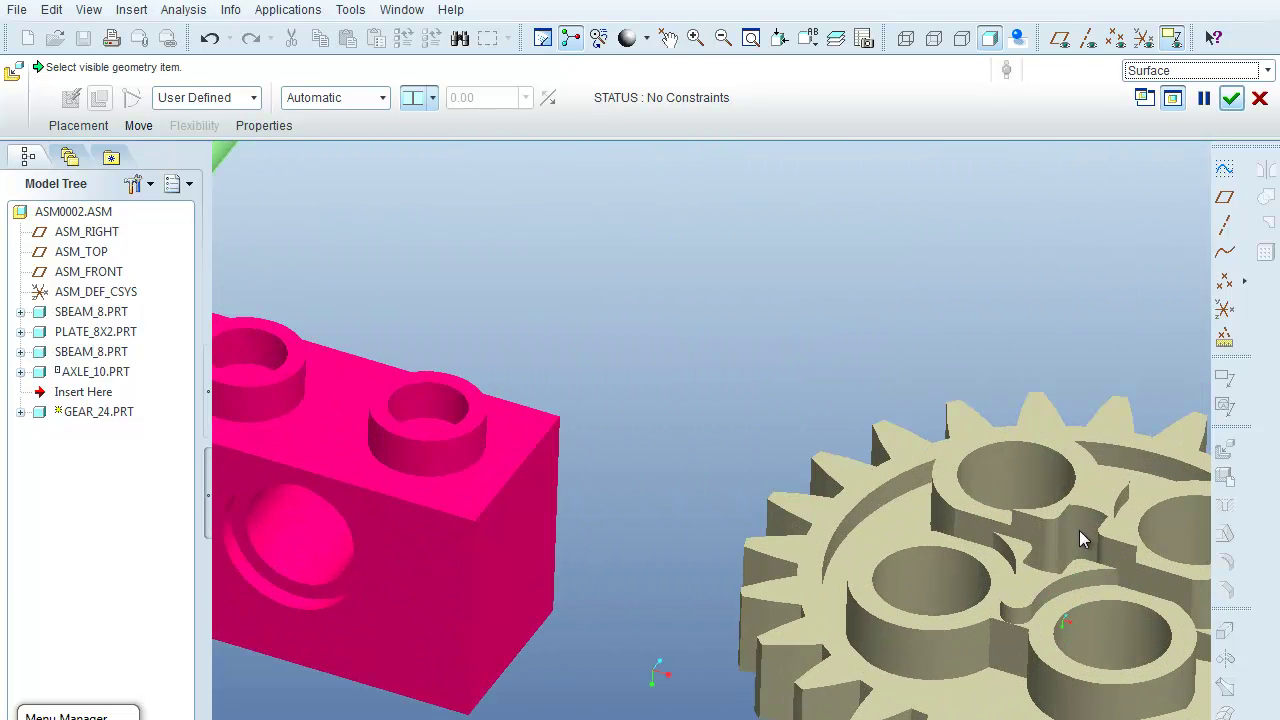
scroll(967, 509, down, 7)
scroll(992, 532, up, 7)
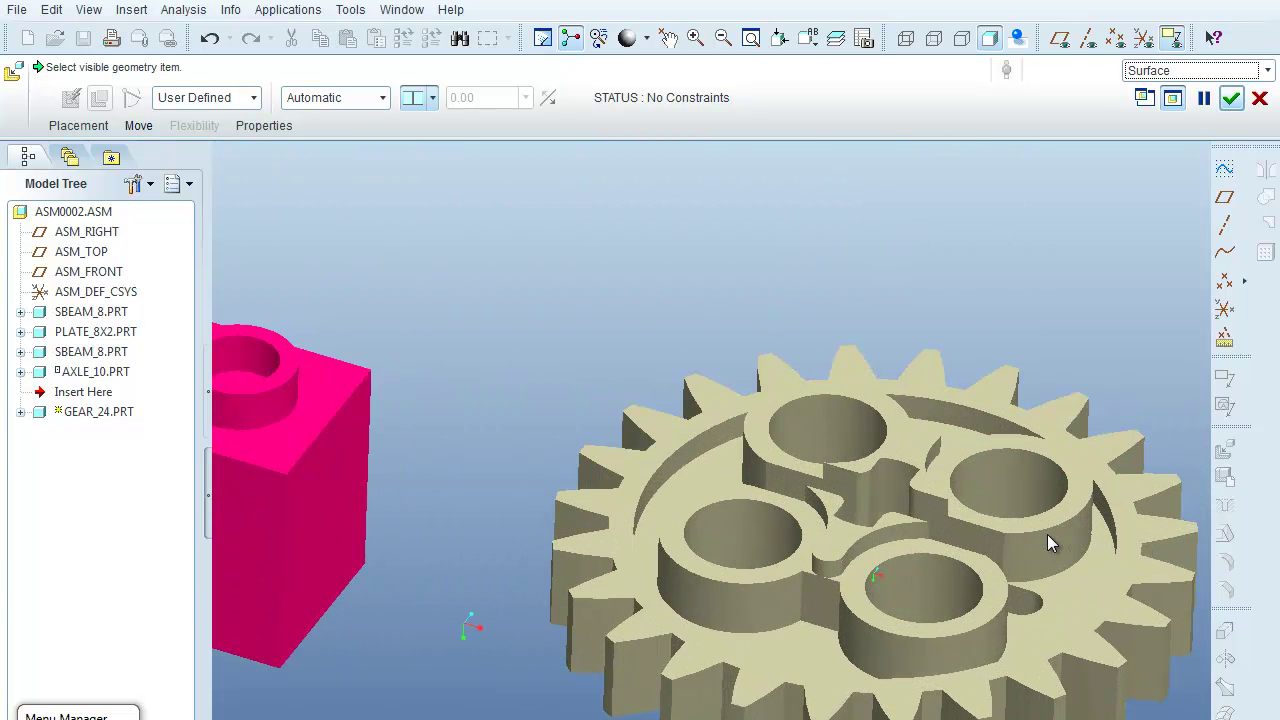
click(889, 503)
scroll(889, 500, down, 7)
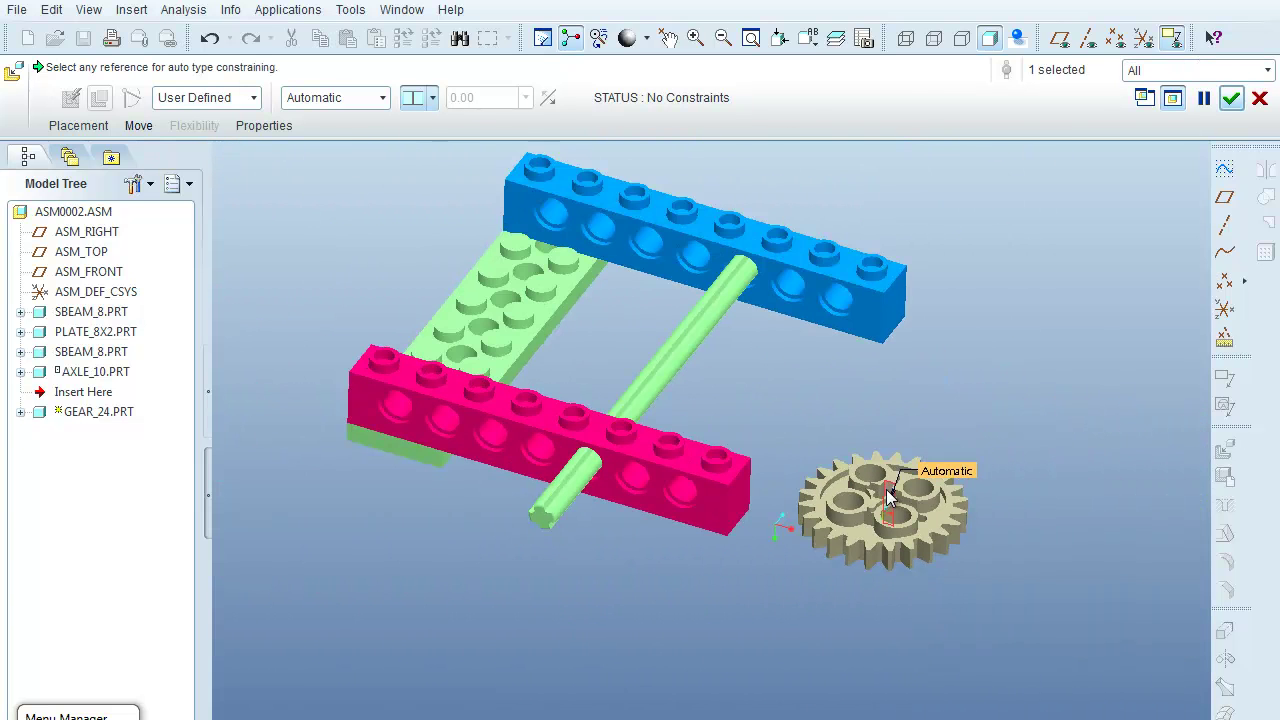
scroll(502, 496, up, 7)
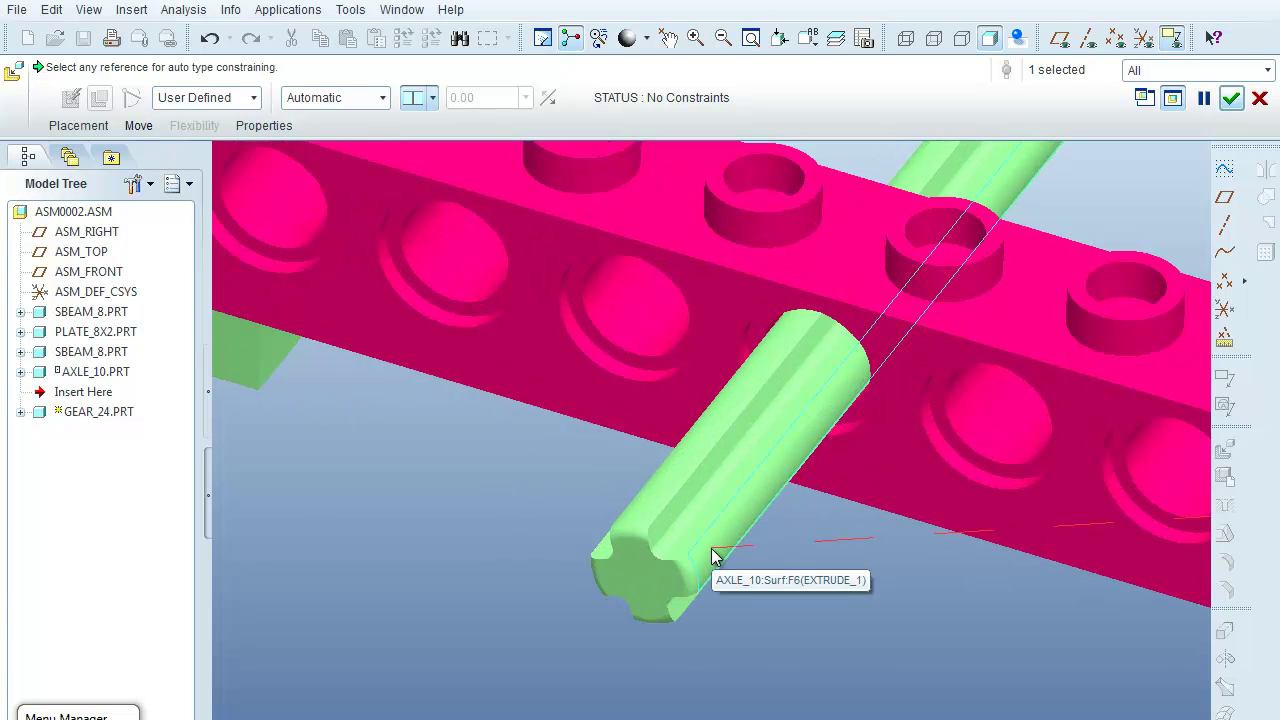
click(716, 557)
scroll(710, 558, down, 6)
Use the gear's cross-shaped hole surface as the Insert constraint reference.
scroll(669, 648, up, 5)
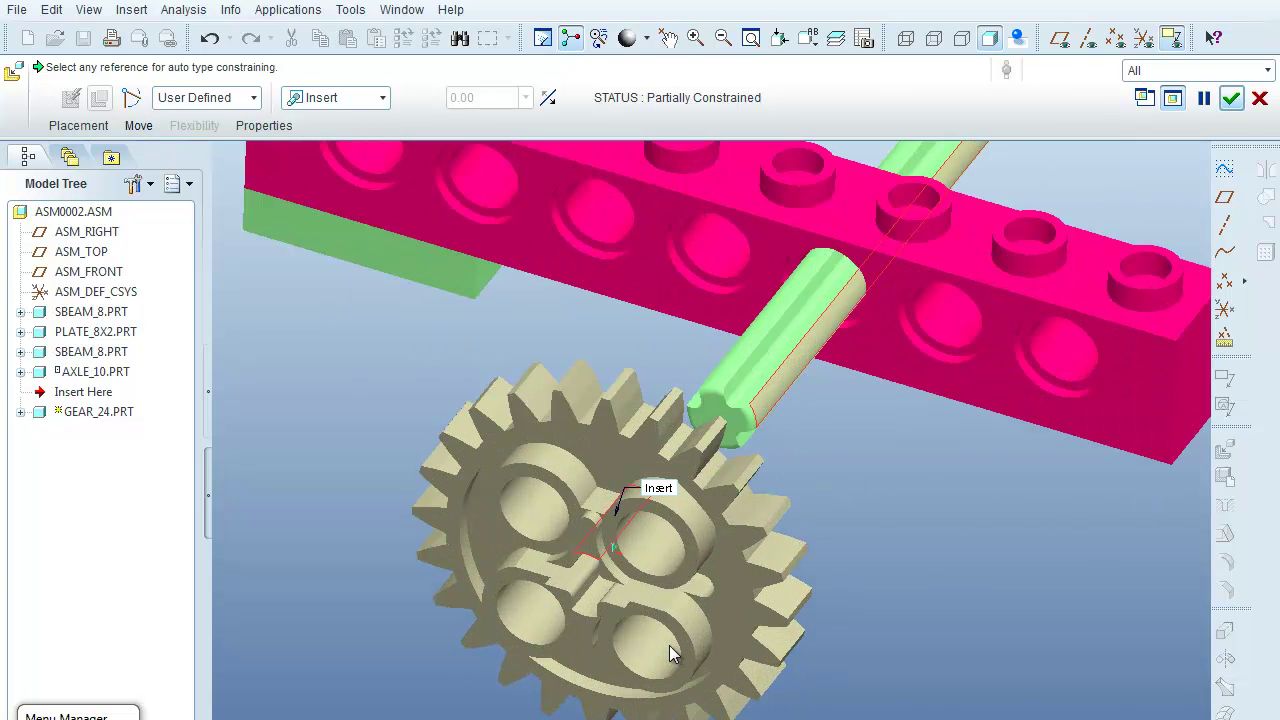
scroll(669, 648, up, 2)
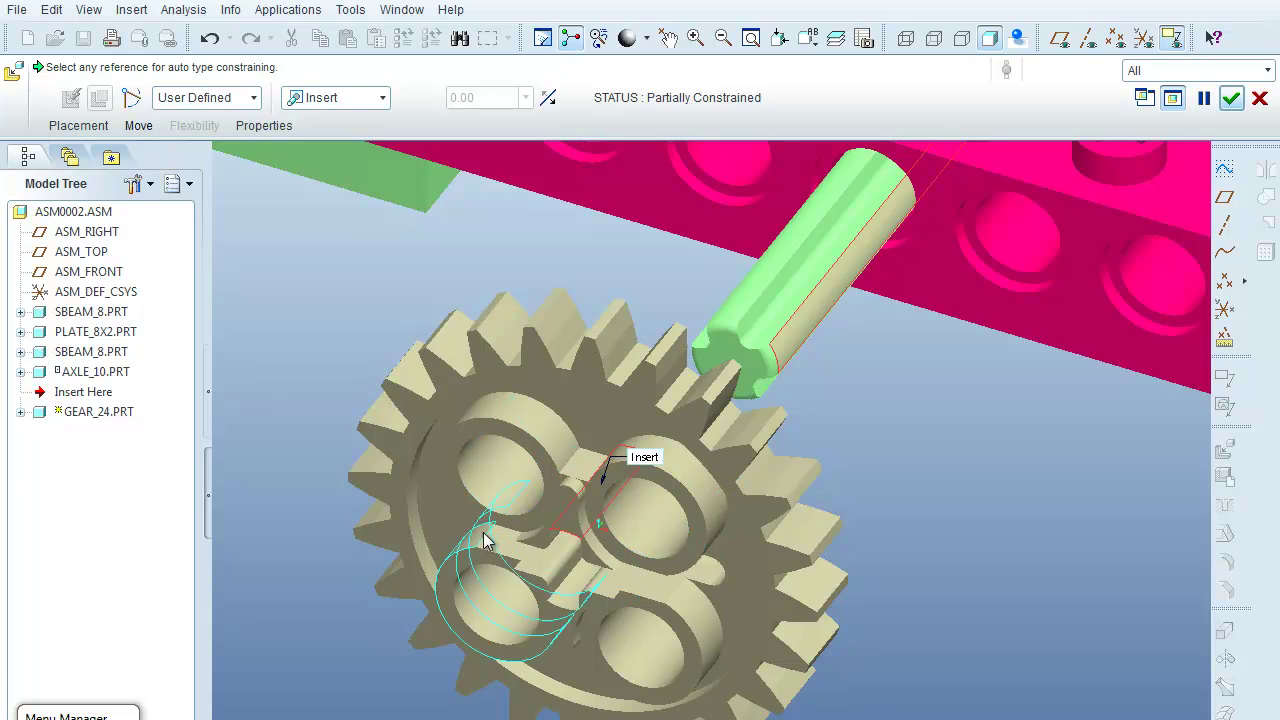
click(568, 540)
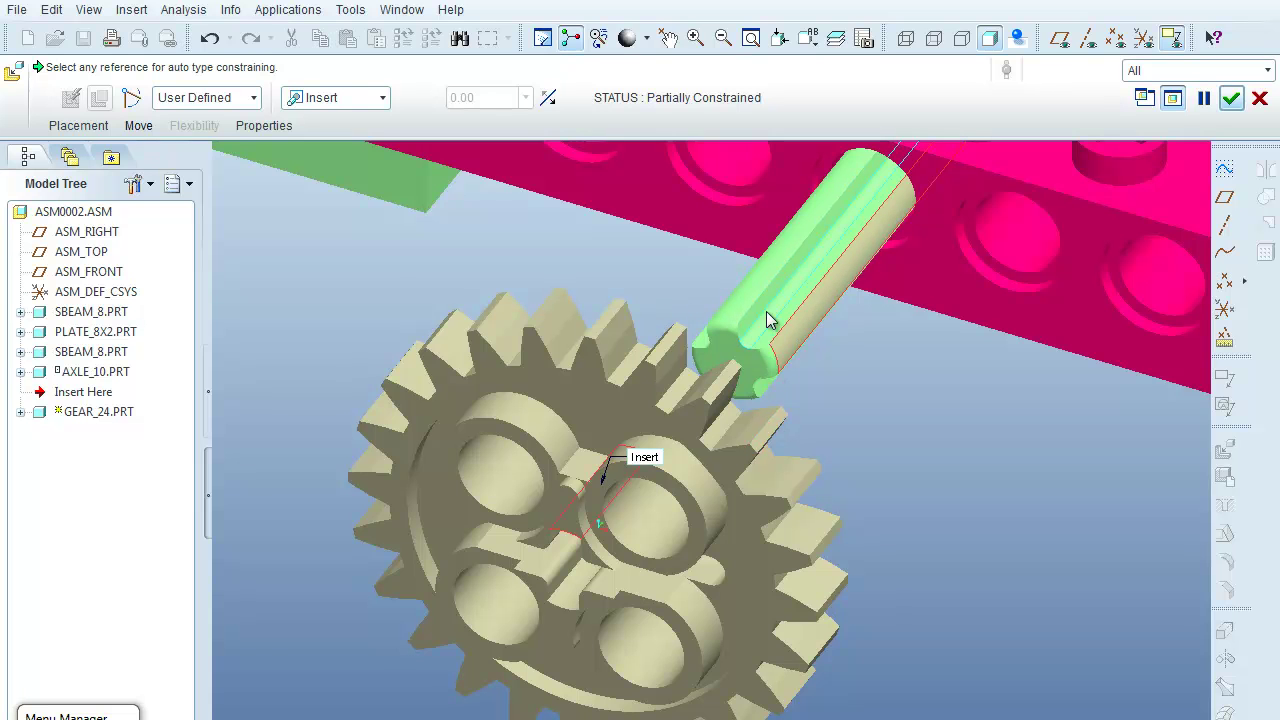
scroll(934, 478, down, 3)
scroll(829, 619, up, 5)
scroll(752, 614, up, 5)
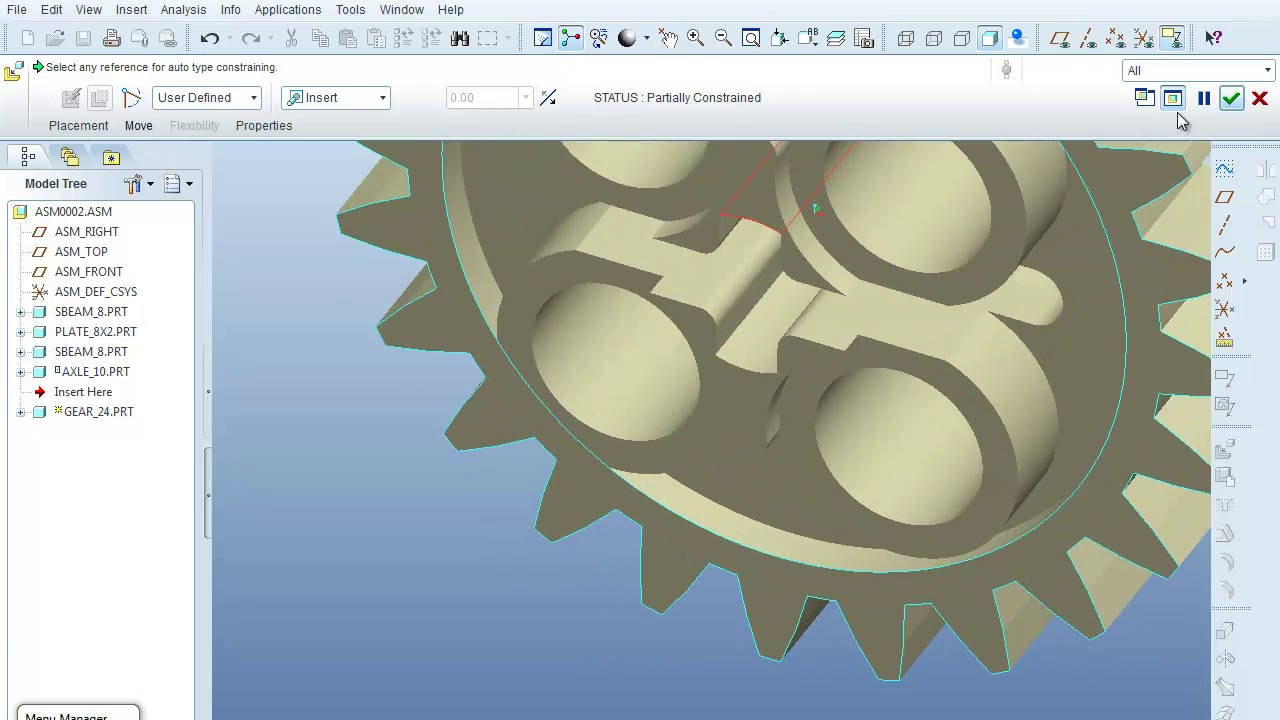
Set the selection filter to Edge and pick the slot edge on the gear.
click(1240, 72)
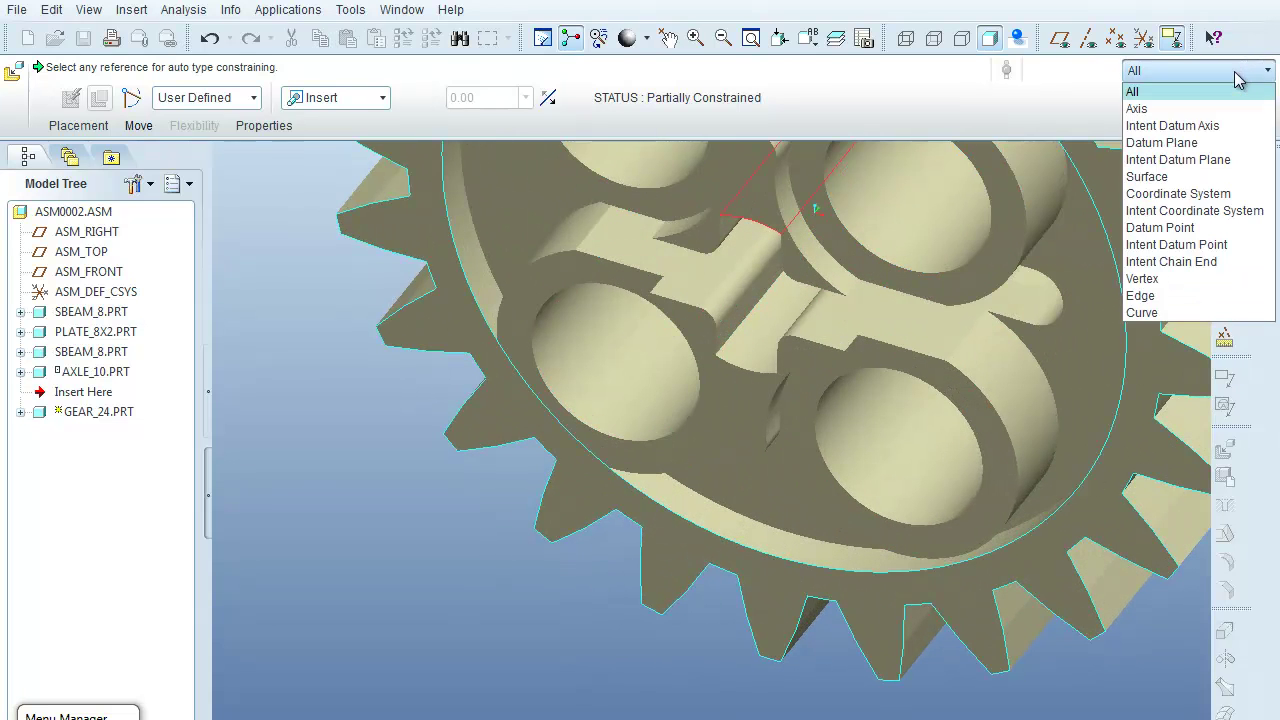
click(1180, 297)
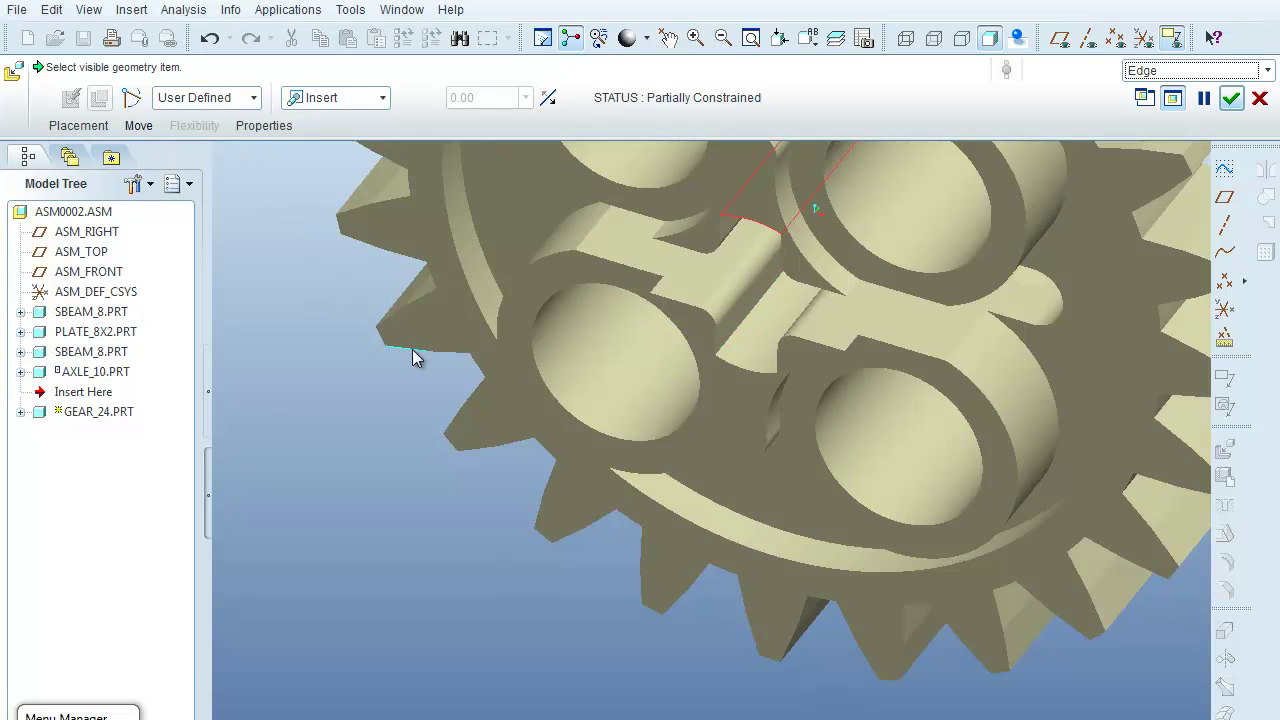
click(738, 326)
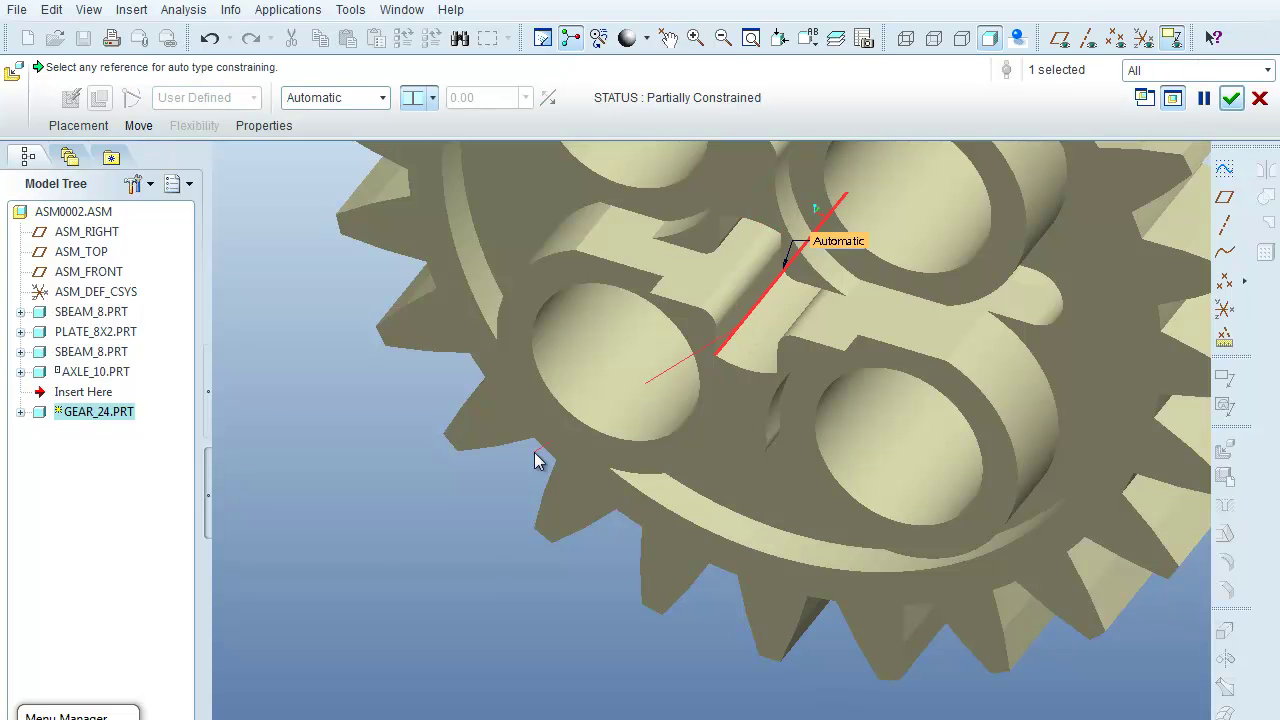
scroll(371, 568, down, 5)
middle_drag(380, 557, 425, 513)
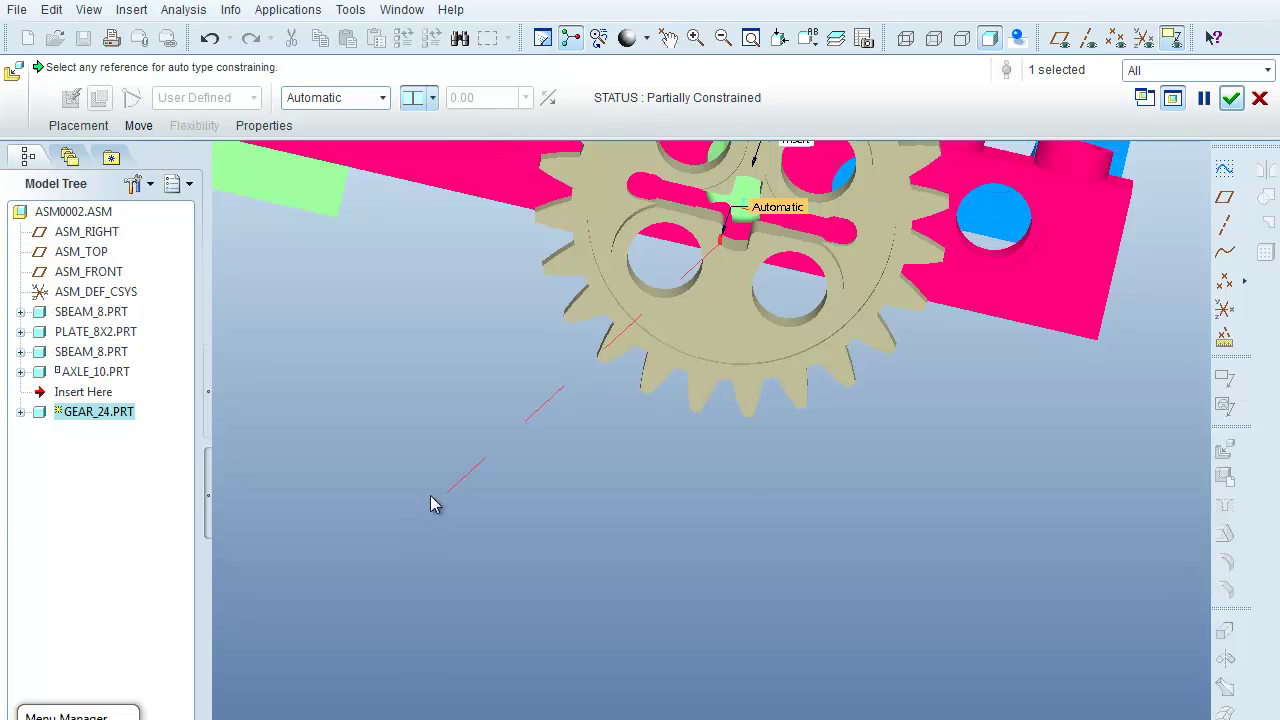
scroll(742, 215, up, 4)
scroll(742, 222, up, 3)
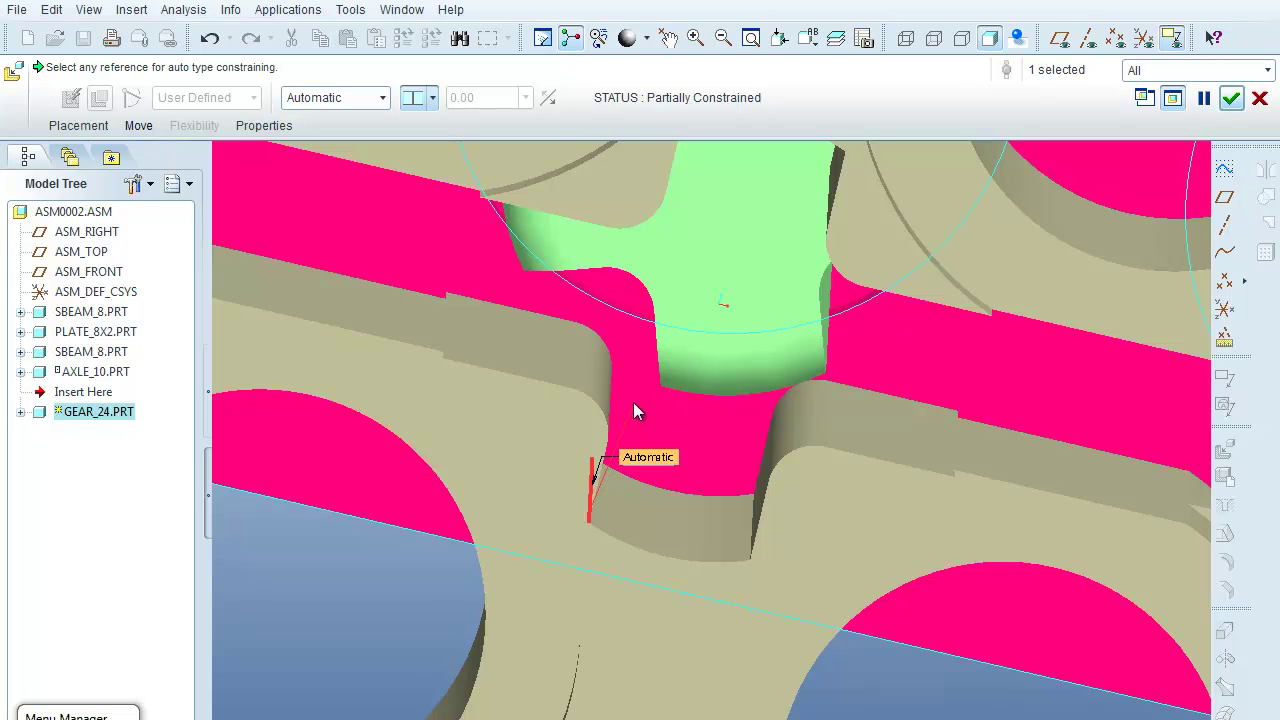
scroll(665, 414, down, 6)
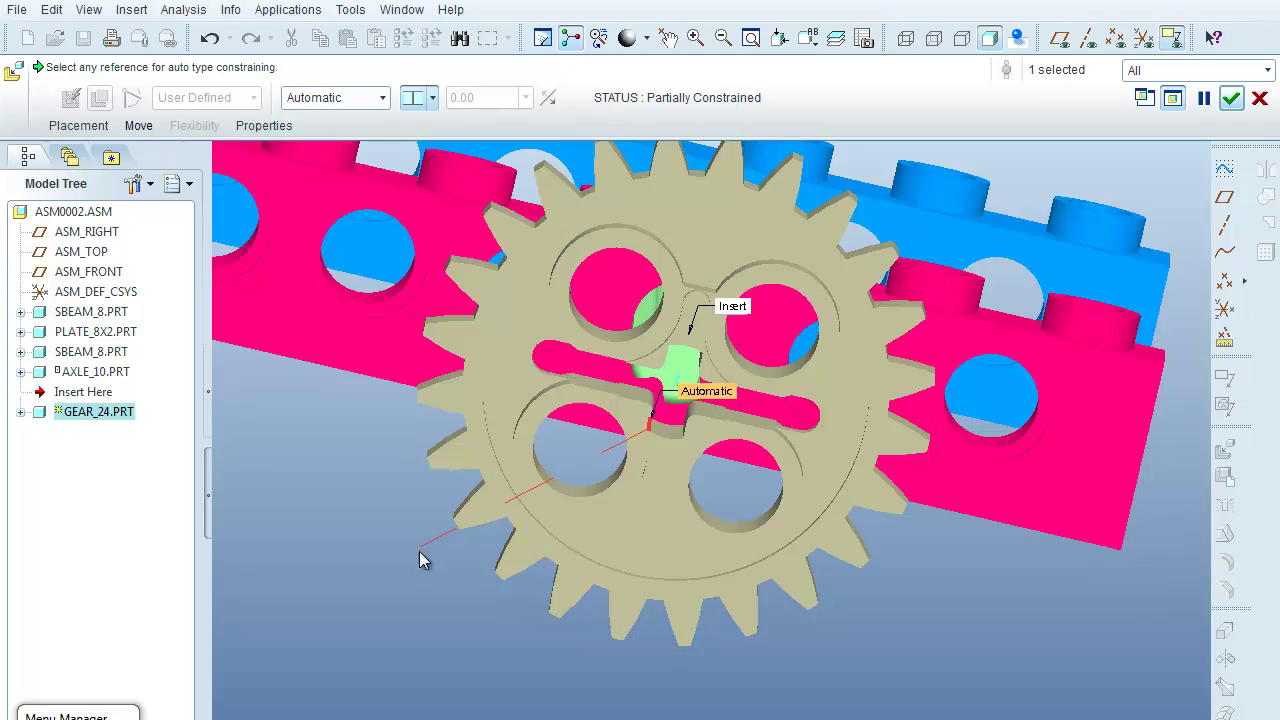
middle_drag(420, 560, 474, 520)
key(ctrl+d)
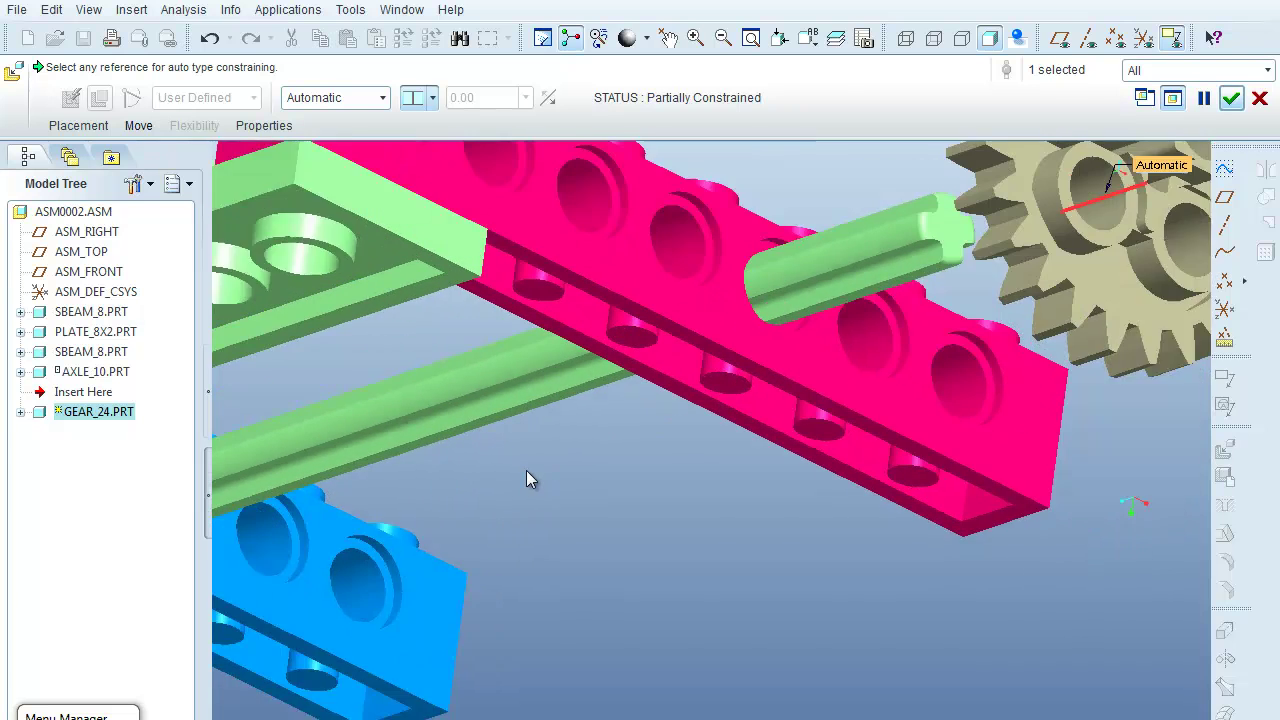
scroll(735, 327, up, 3)
scroll(740, 324, up, 5)
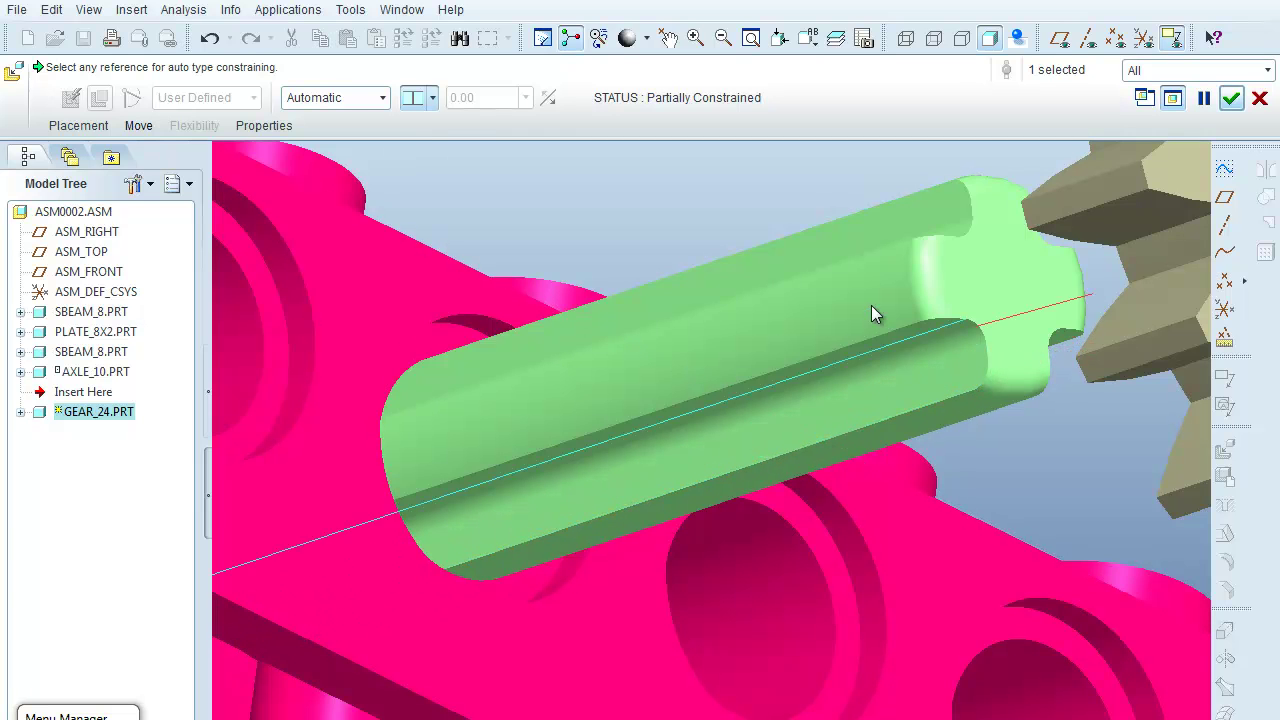
Align the gear's slot with the axle's lengthwise edge.
click(1266, 72)
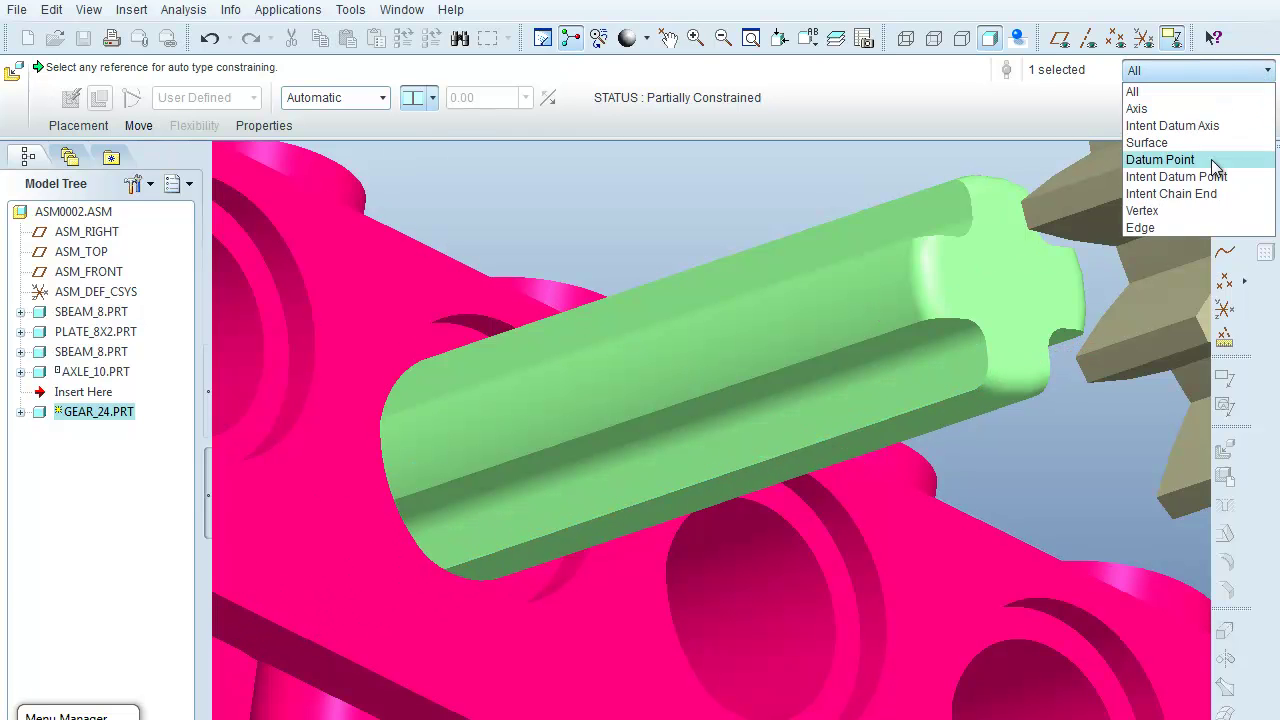
click(1175, 229)
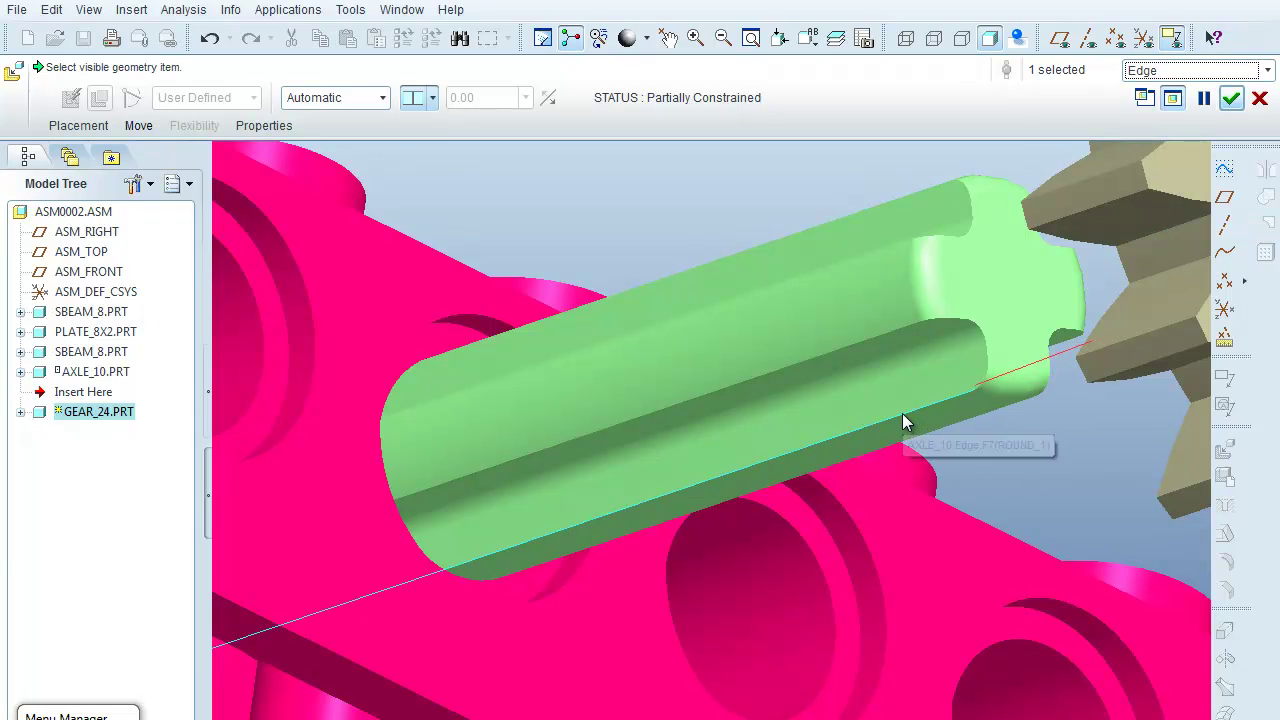
click(902, 413)
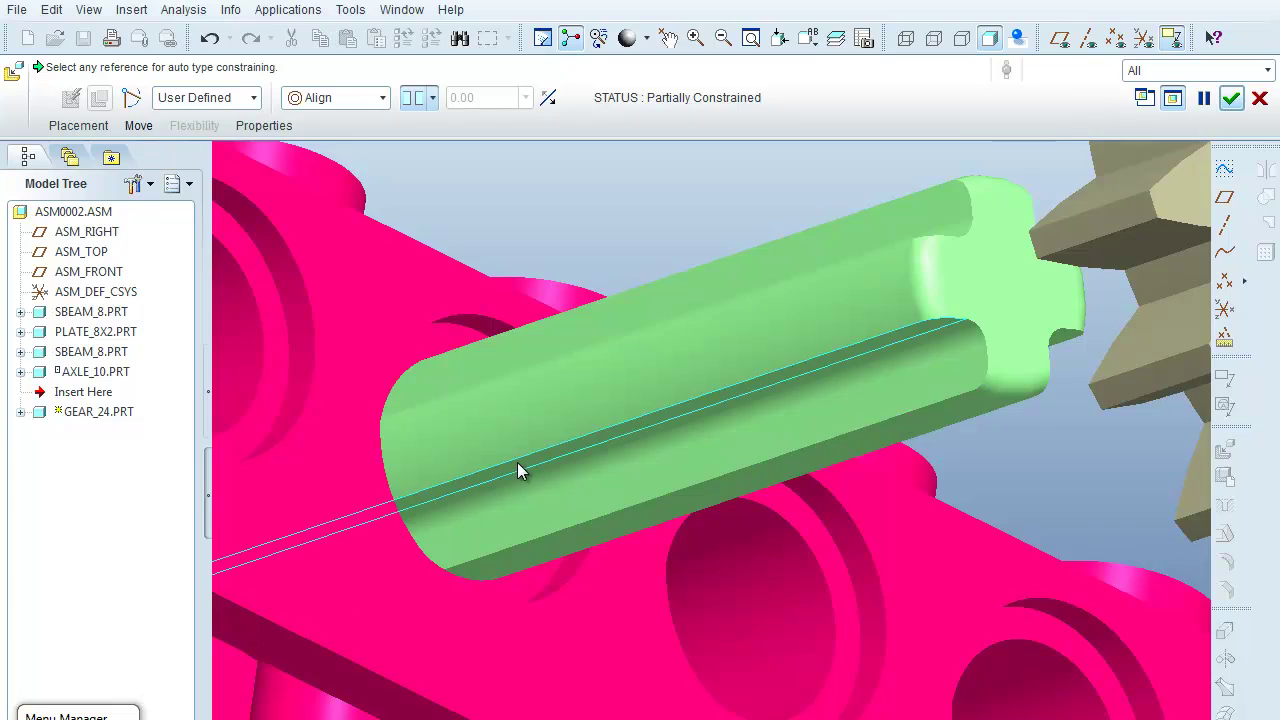
scroll(517, 462, down, 5)
Start a third Automatic constraint using the gear's face around its holes.
scroll(999, 528, down, 2)
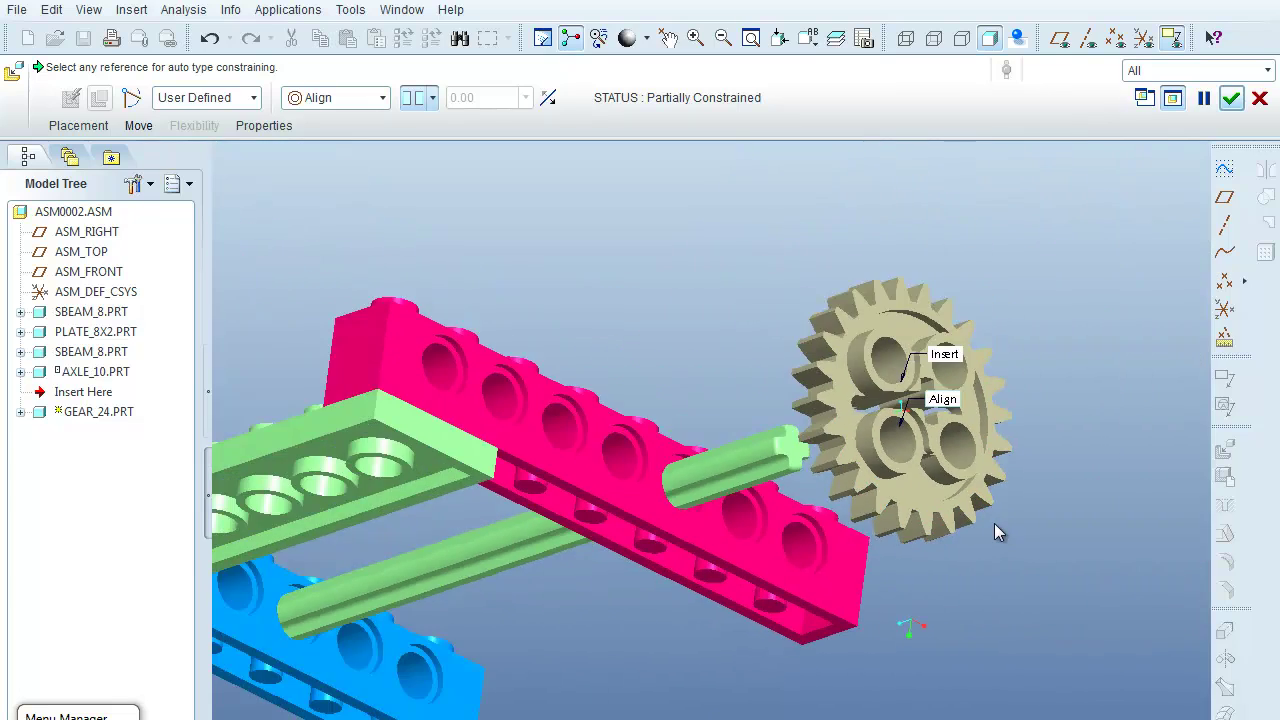
mouse_move(983, 527)
middle_down()
mouse_move(829, 566)
mouse_move(884, 557)
mouse_move(857, 580)
mouse_move(869, 571)
middle_up()
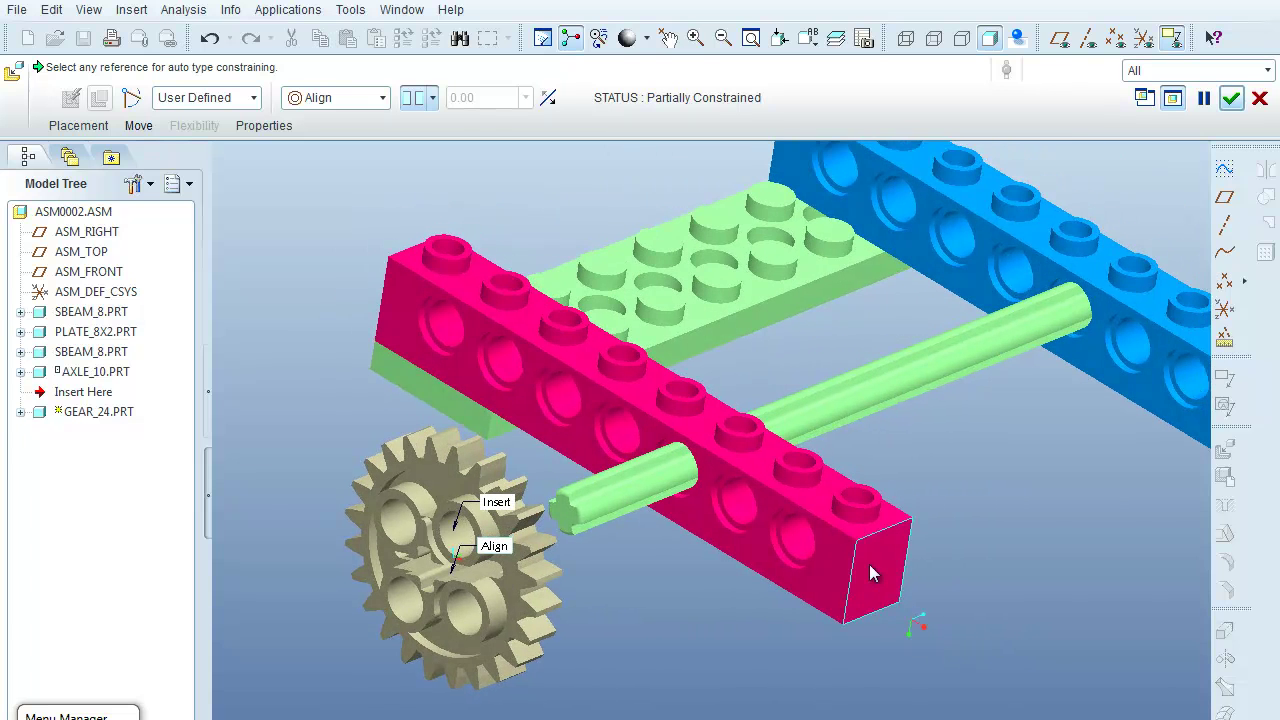
click(450, 516)
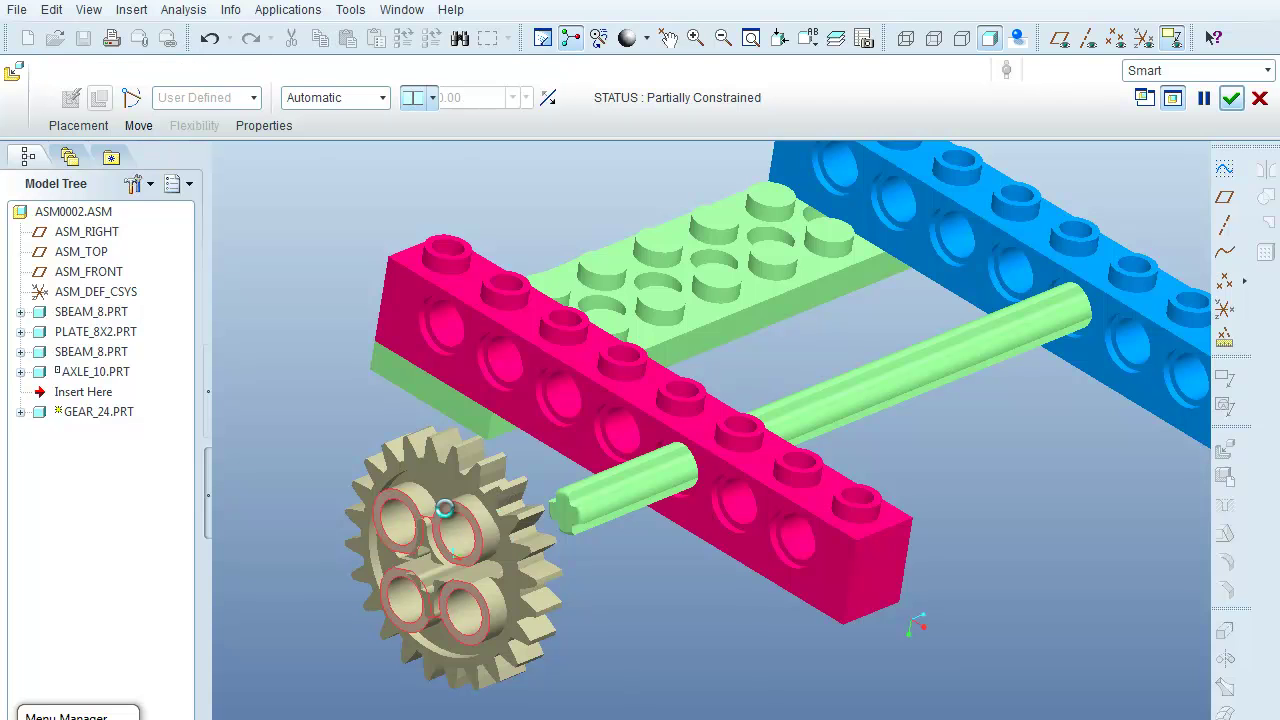
click(565, 520)
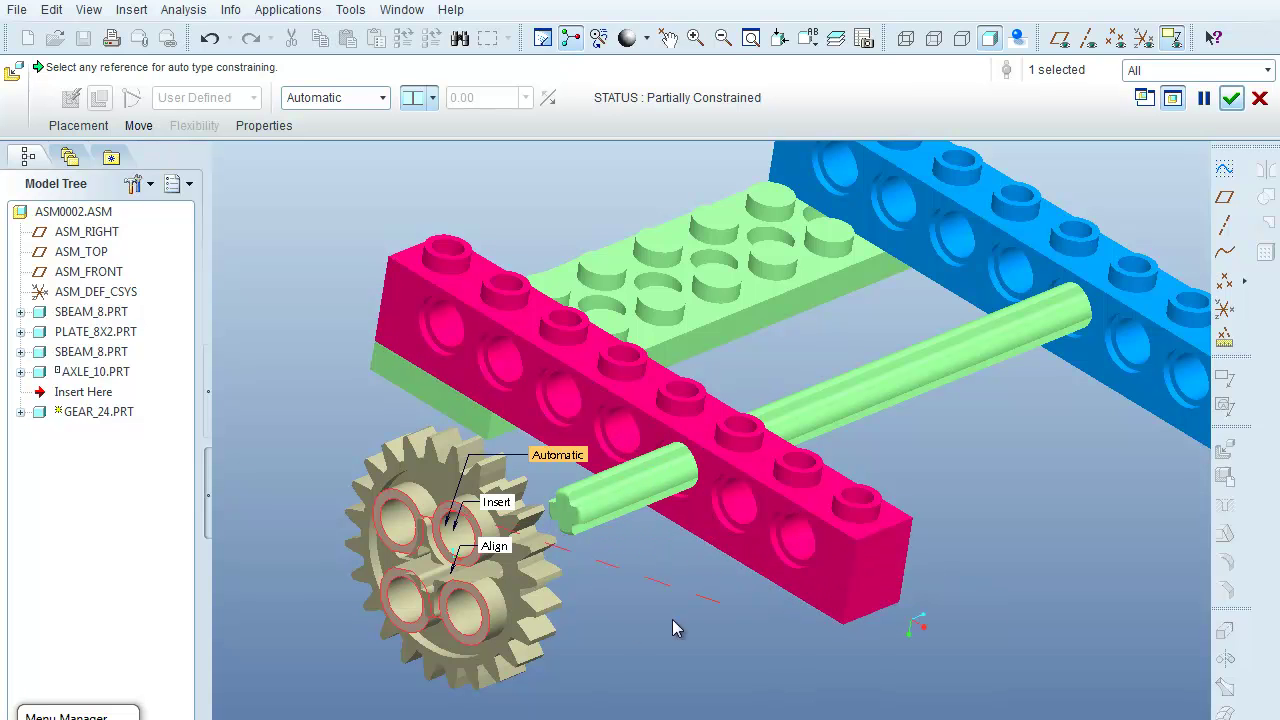
Align the gear face with the axle's end face at a 7.00 offset.
click(562, 522)
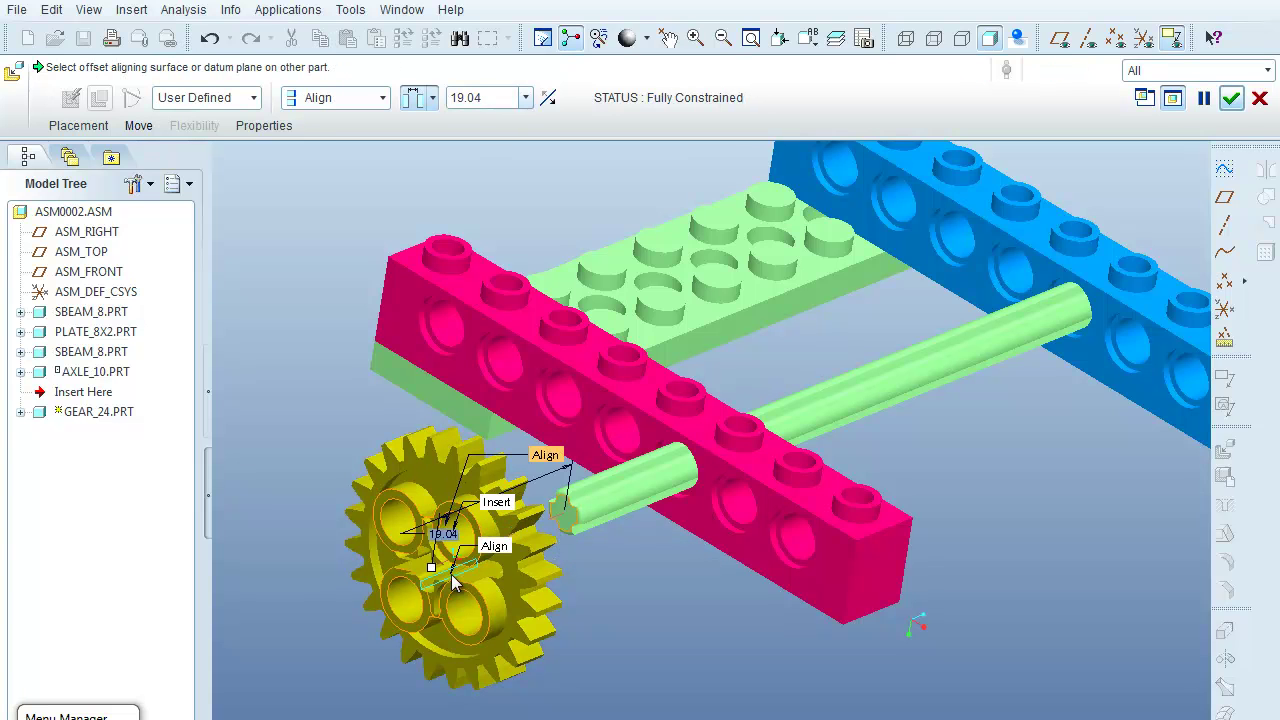
drag(434, 568, 632, 540)
mouse_move(605, 575)
middle_down()
mouse_move(584, 596)
mouse_move(611, 594)
mouse_move(600, 600)
middle_up()
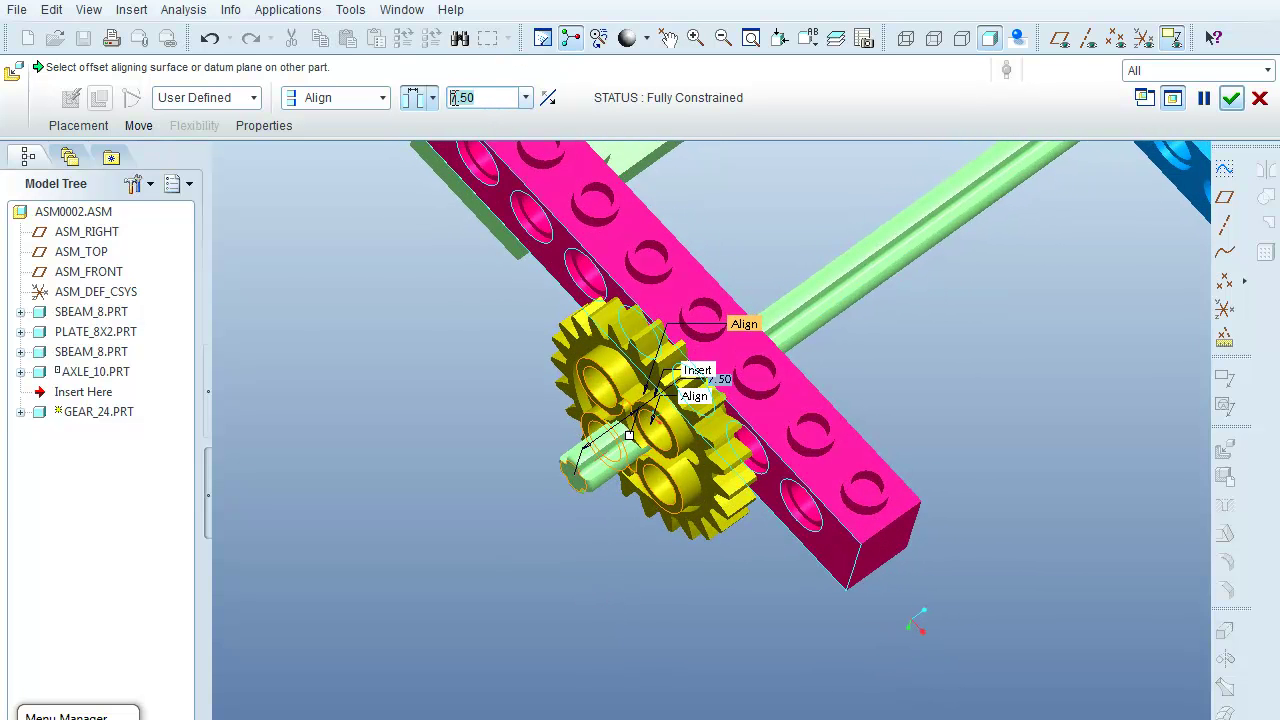
text(0)
key(Return)
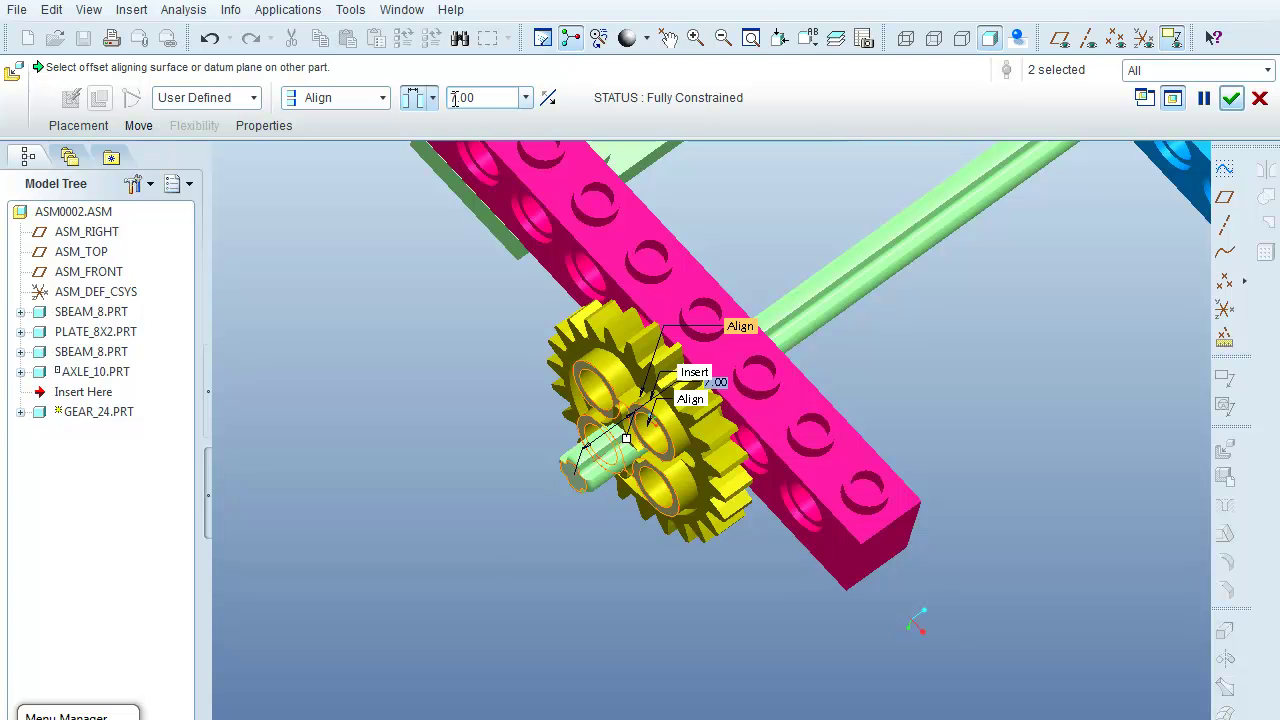
scroll(430, 430, up, 5)
middle_drag(426, 409, 420, 350)
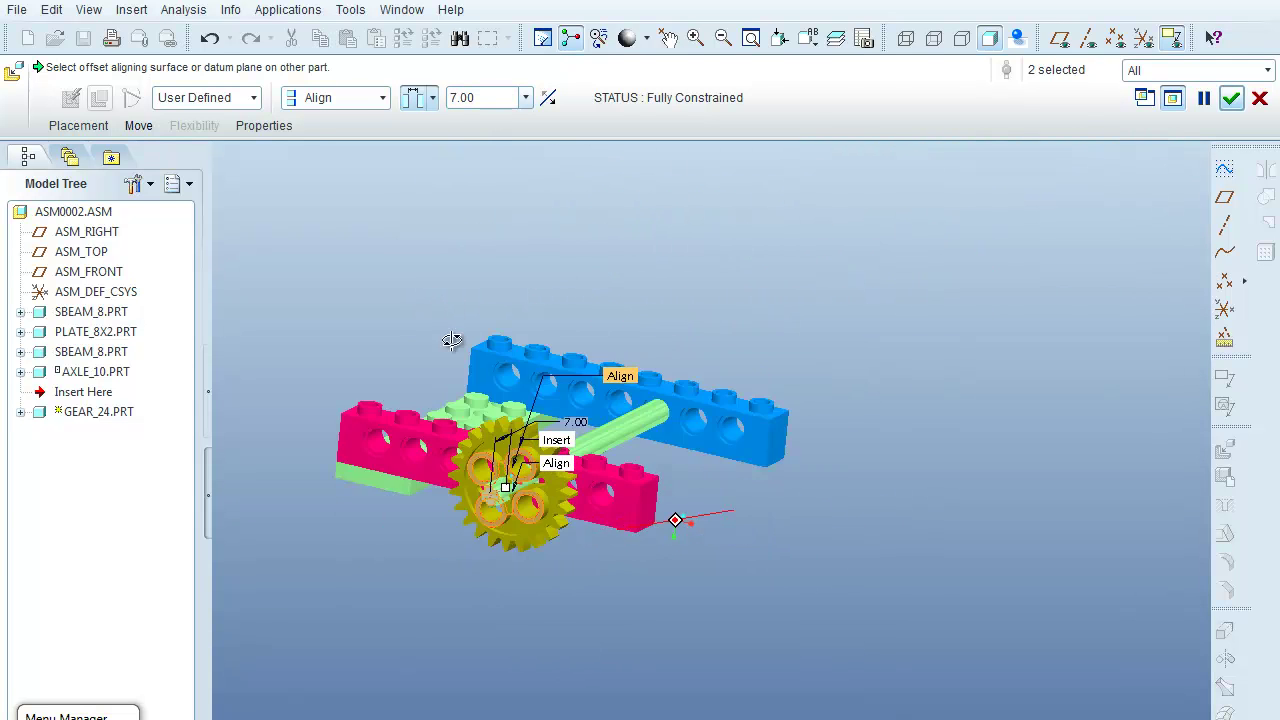
middle_drag(452, 352, 418, 368)
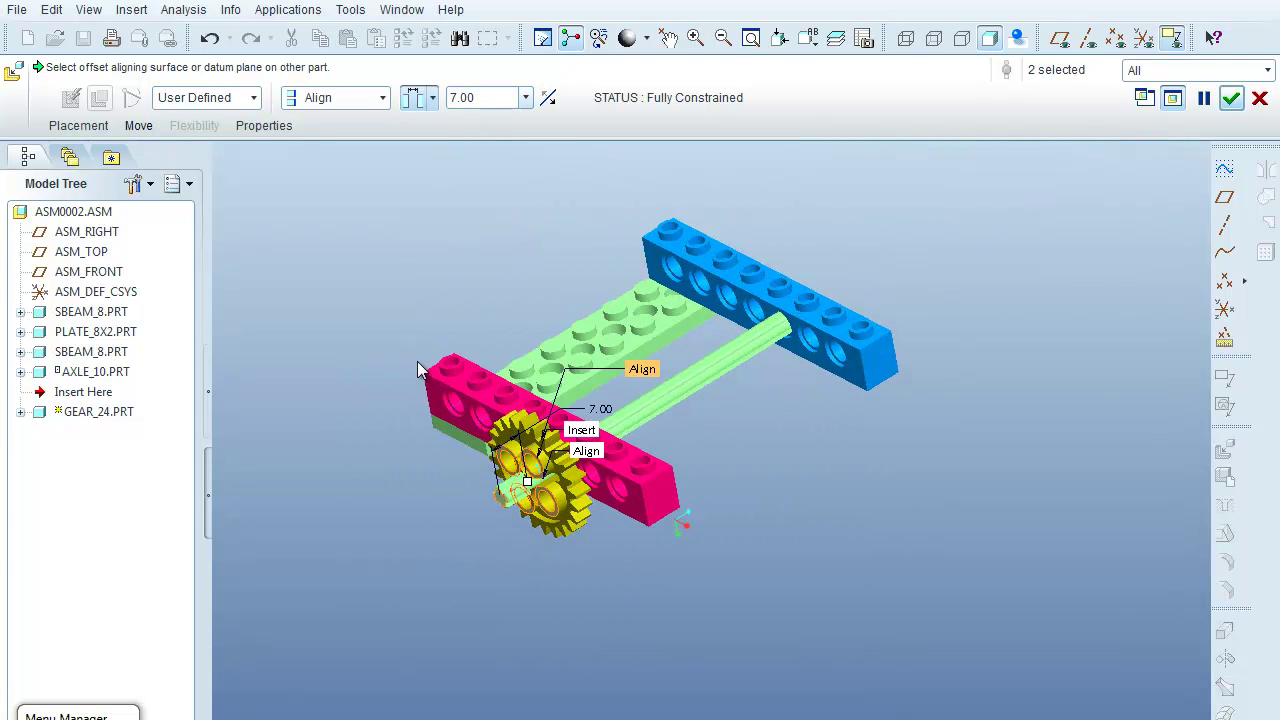
Confirm the gear's placement in the assembly.
click(1231, 97)
scroll(834, 286, up, 3)
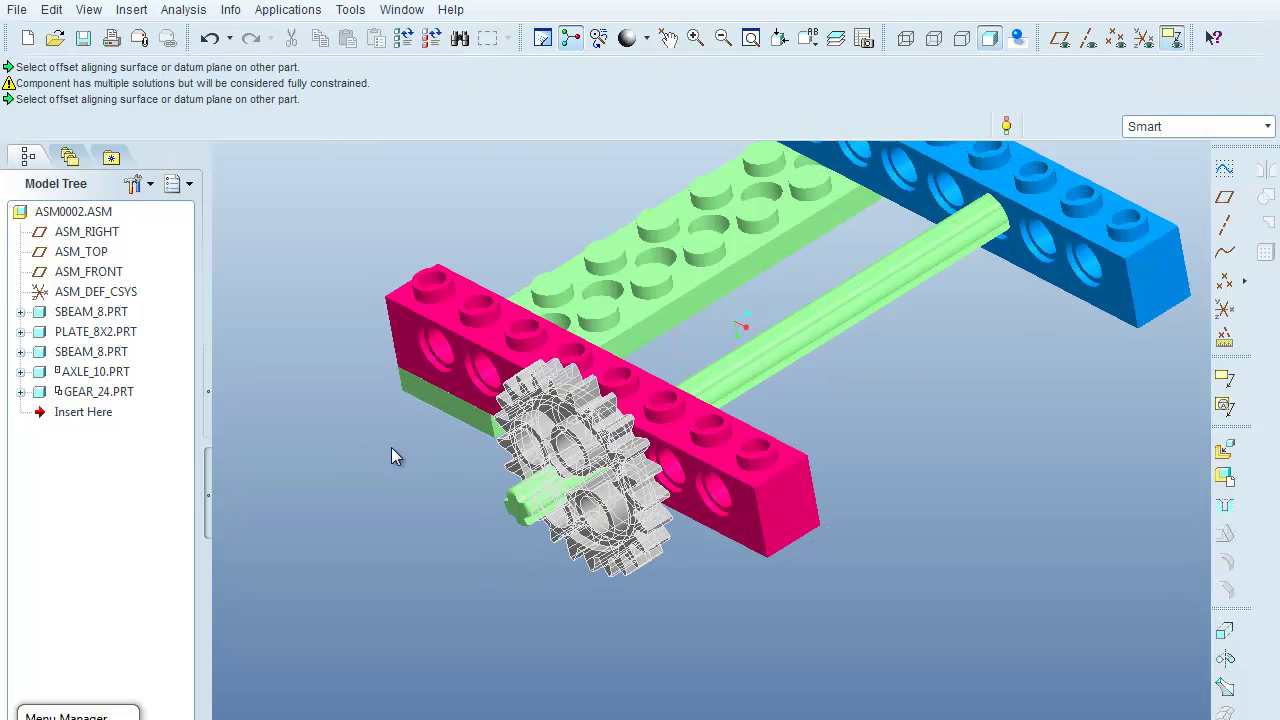
mouse_move(393, 456)
middle_down()
mouse_move(406, 486)
mouse_move(429, 463)
mouse_move(441, 475)
middle_up()
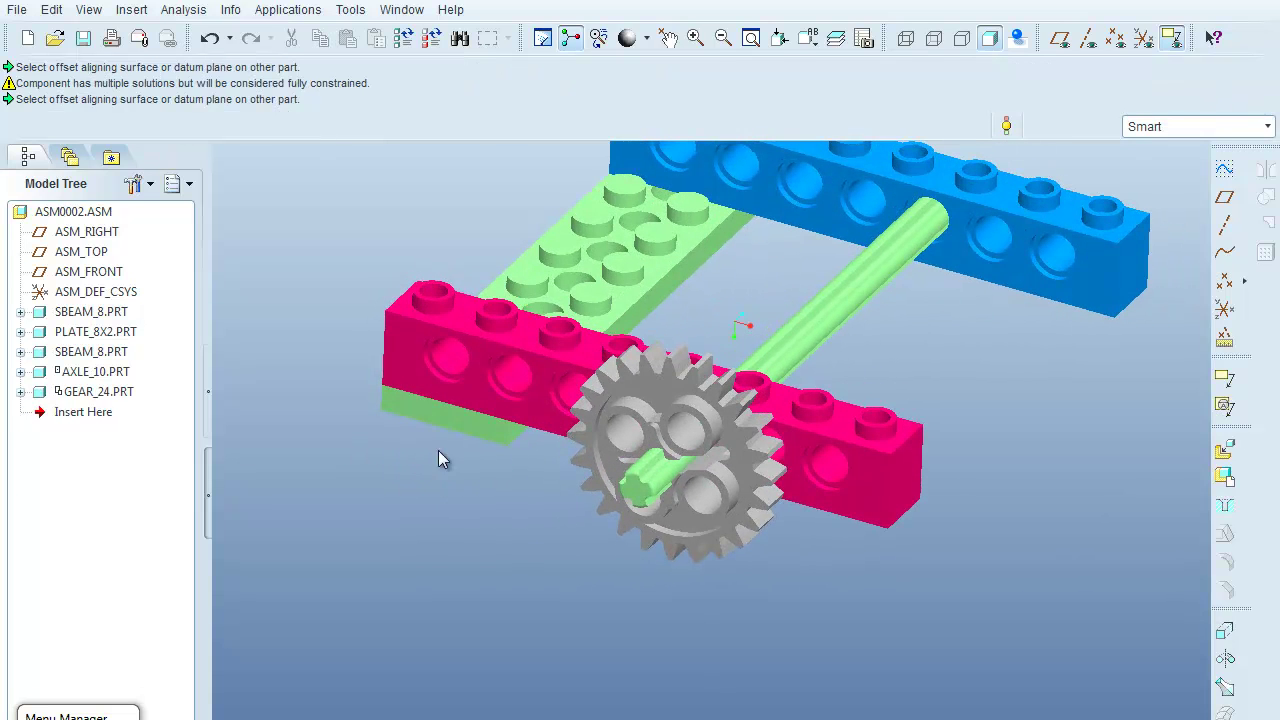
Rotate the gear, then the axle, with Drag Components to verify they turn together.
click(668, 38)
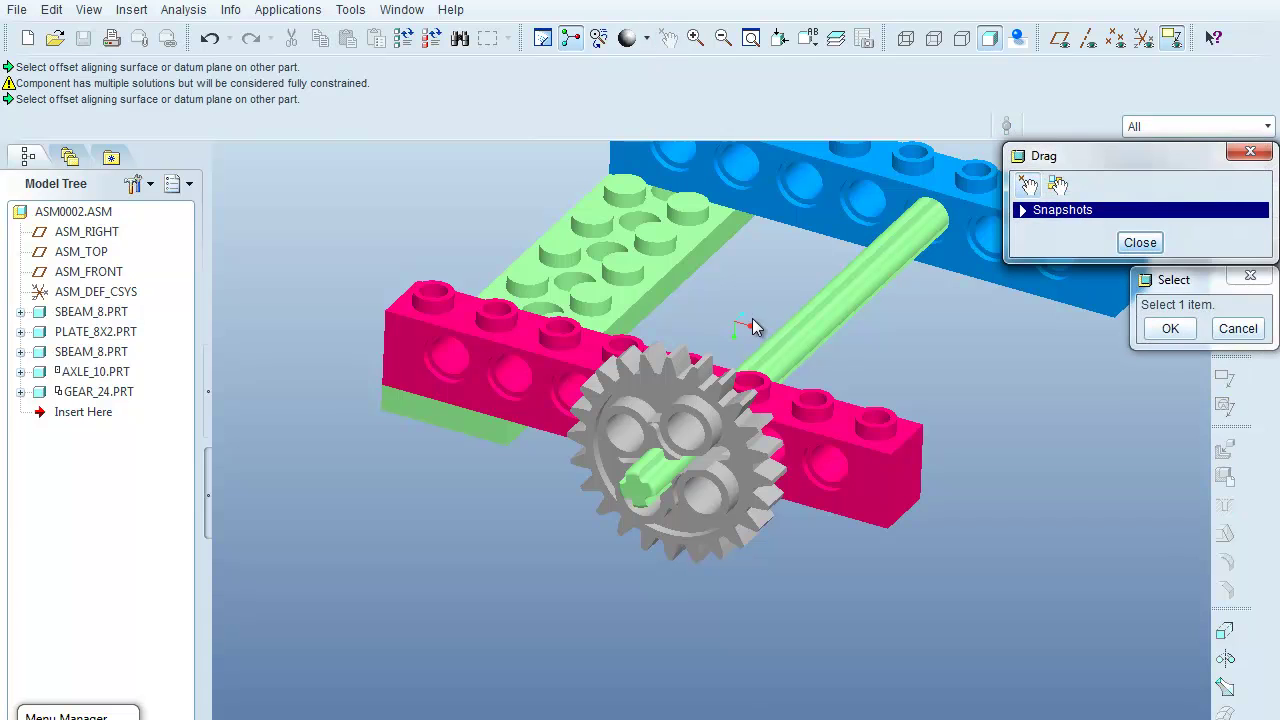
click(672, 366)
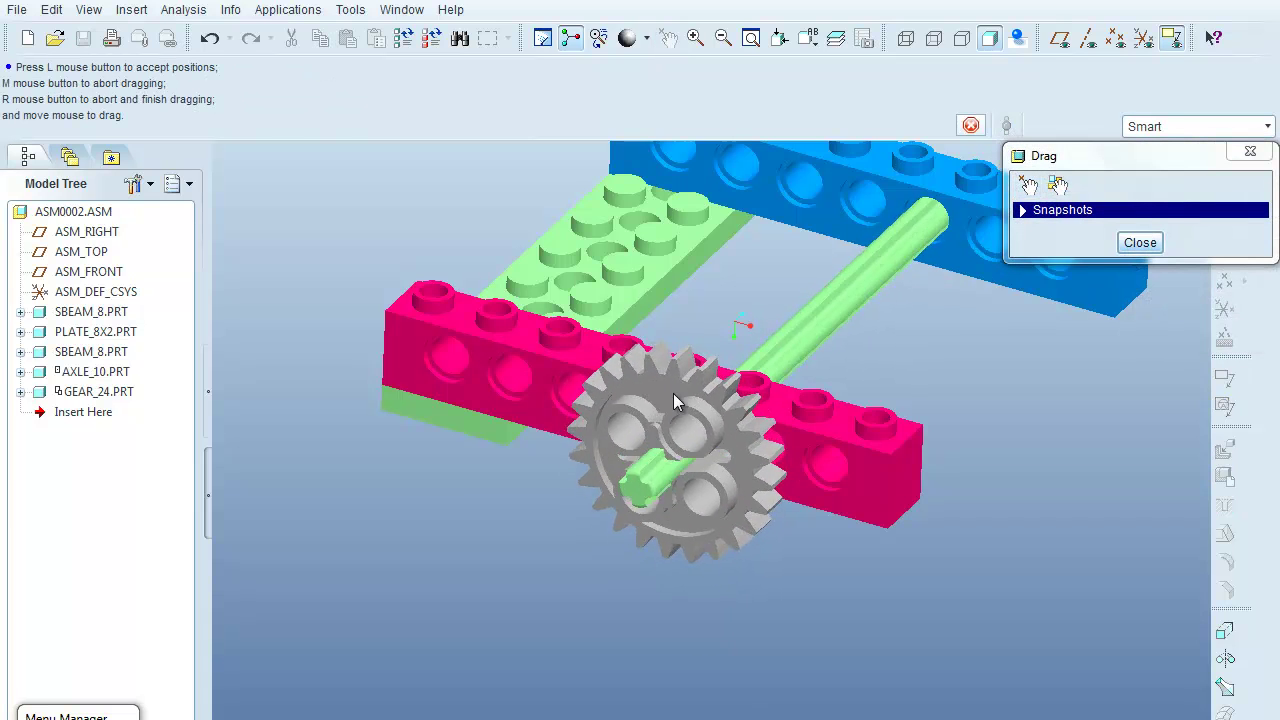
click(626, 569)
click(640, 485)
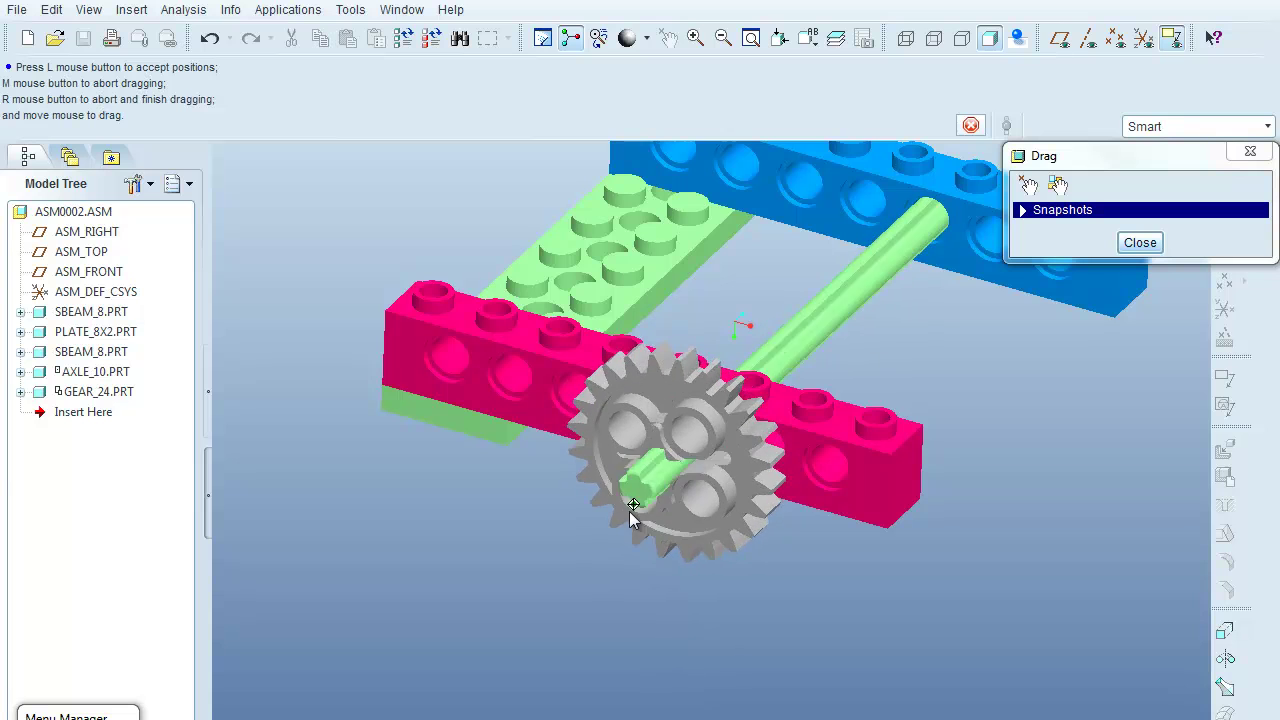
click(1140, 243)
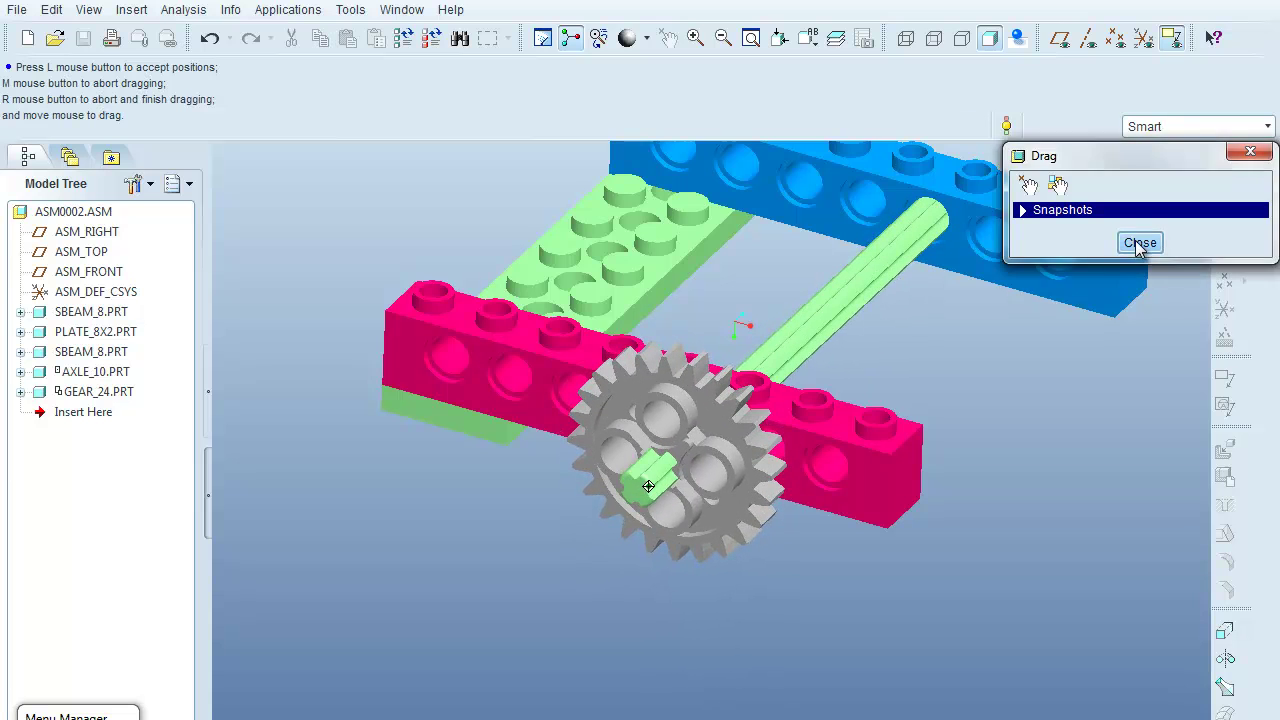
scroll(1036, 425, down, 3)
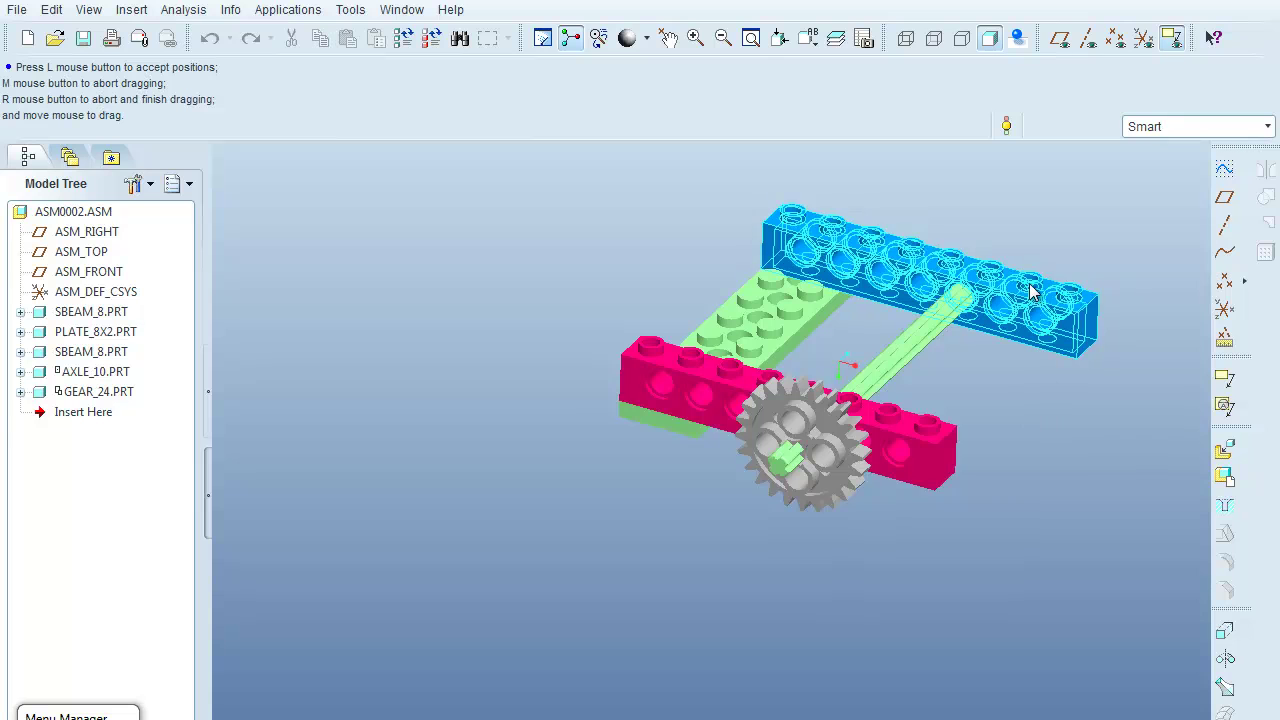
scroll(1073, 347, up, 2)
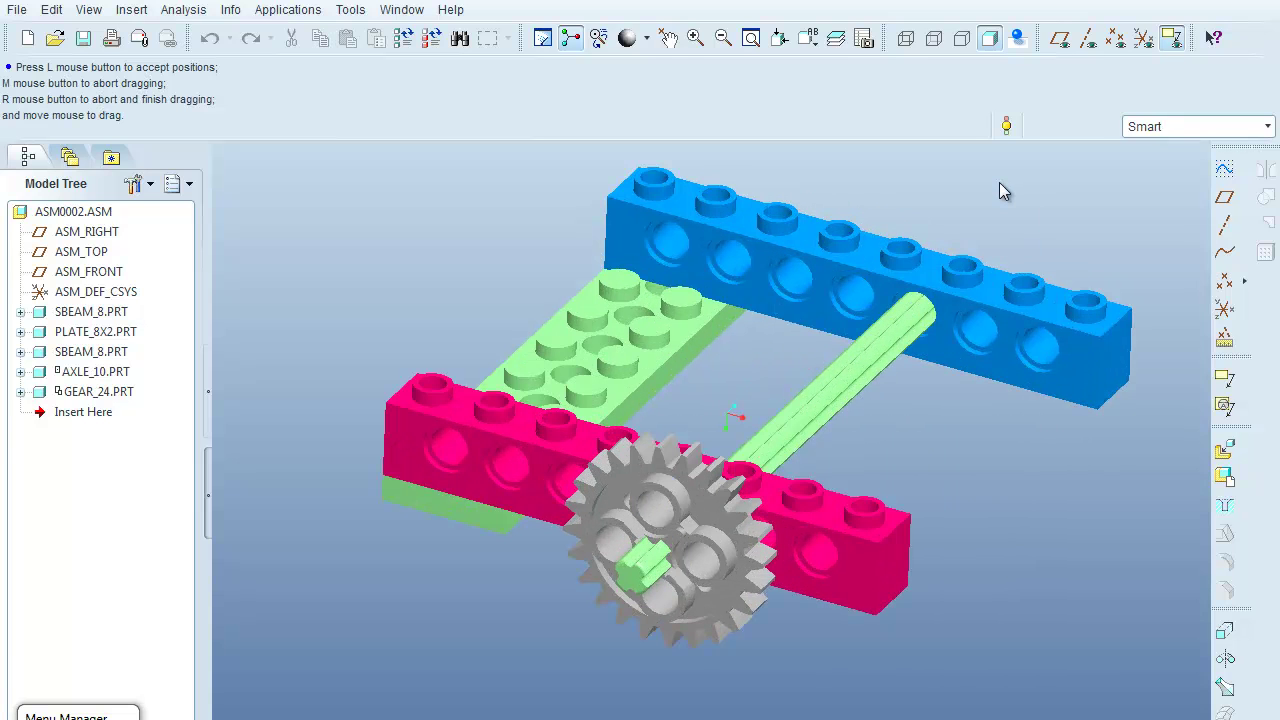